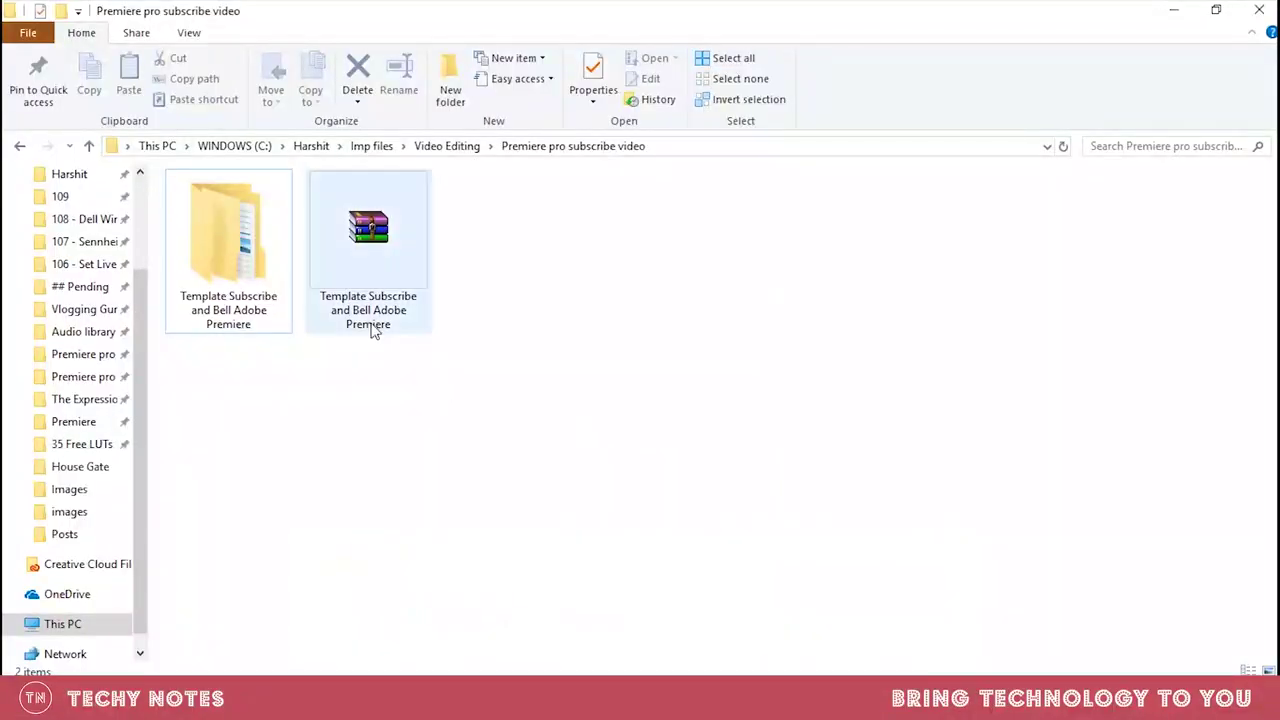
# Select the template RAR archive in File Explorer.
pyautogui.moveTo(520, 237); pyautogui.dragTo(363, 380)
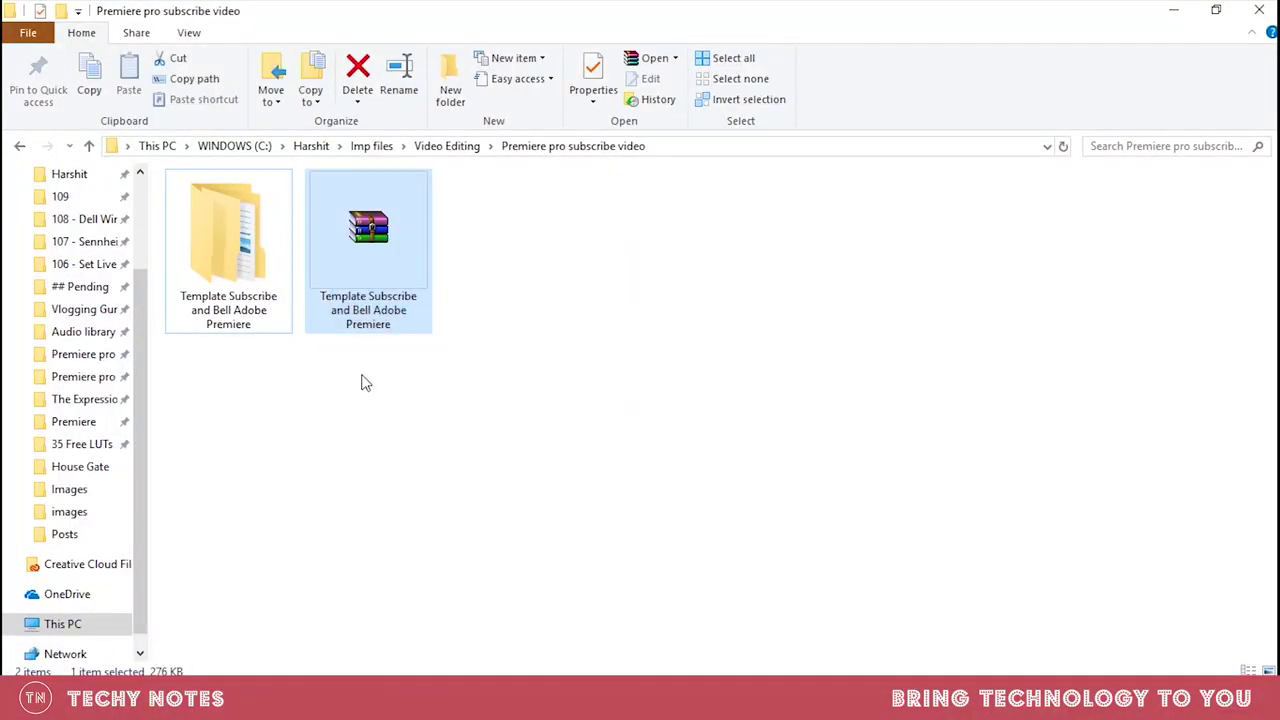
pyautogui.moveTo(558, 216); pyautogui.dragTo(350, 397)
pyautogui.moveTo(500, 213); pyautogui.dragTo(352, 346)
pyautogui.click(444, 342)
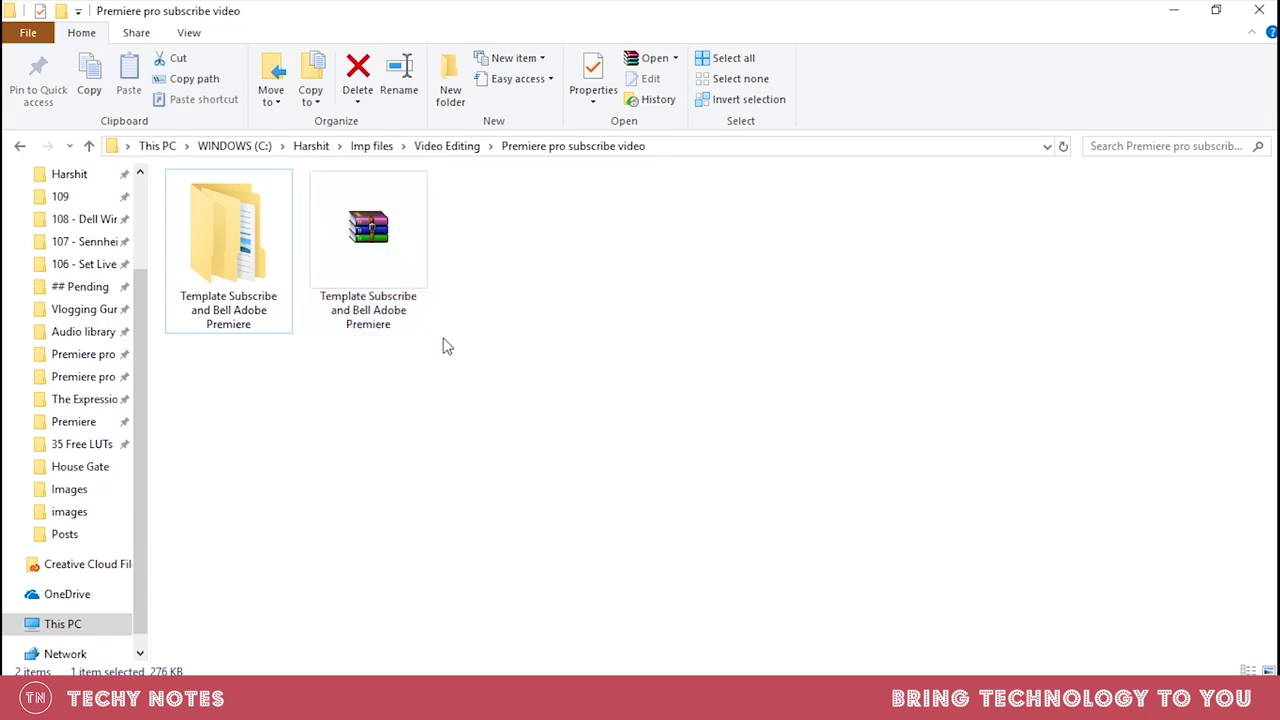
pyautogui.moveTo(337, 449); pyautogui.dragTo(464, 192)
pyautogui.click(587, 238)
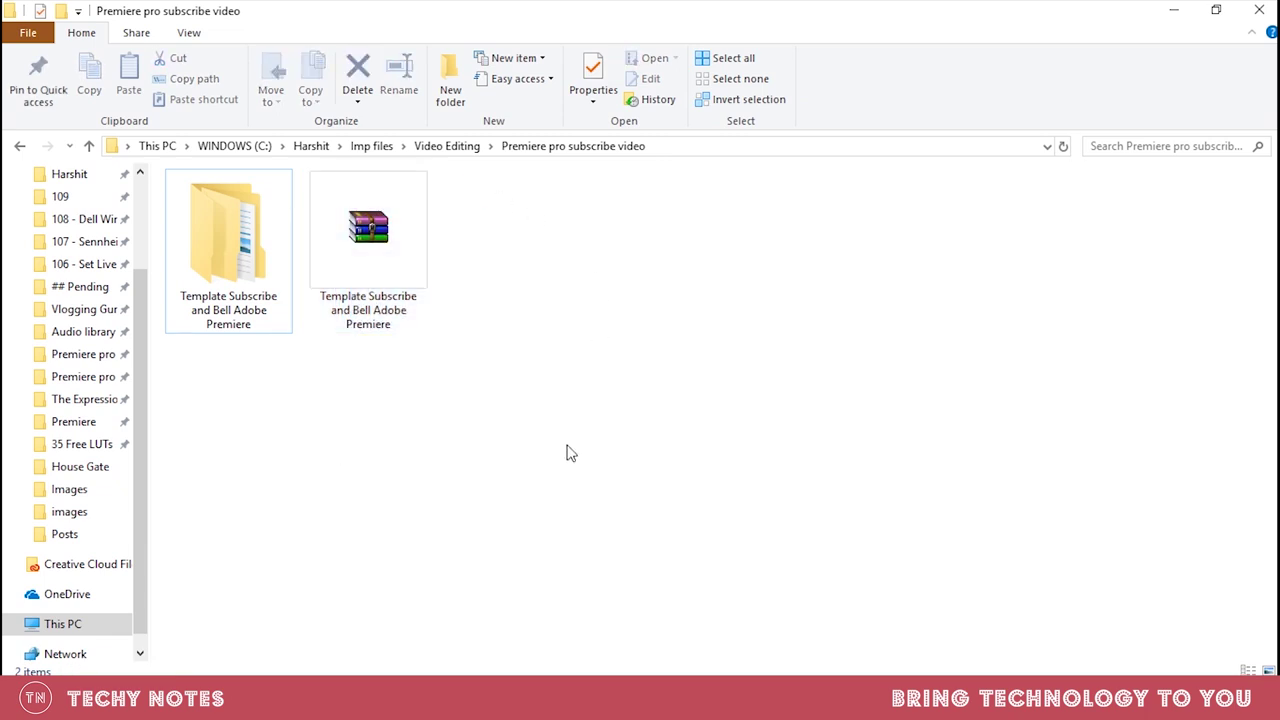
pyautogui.click(414, 229)
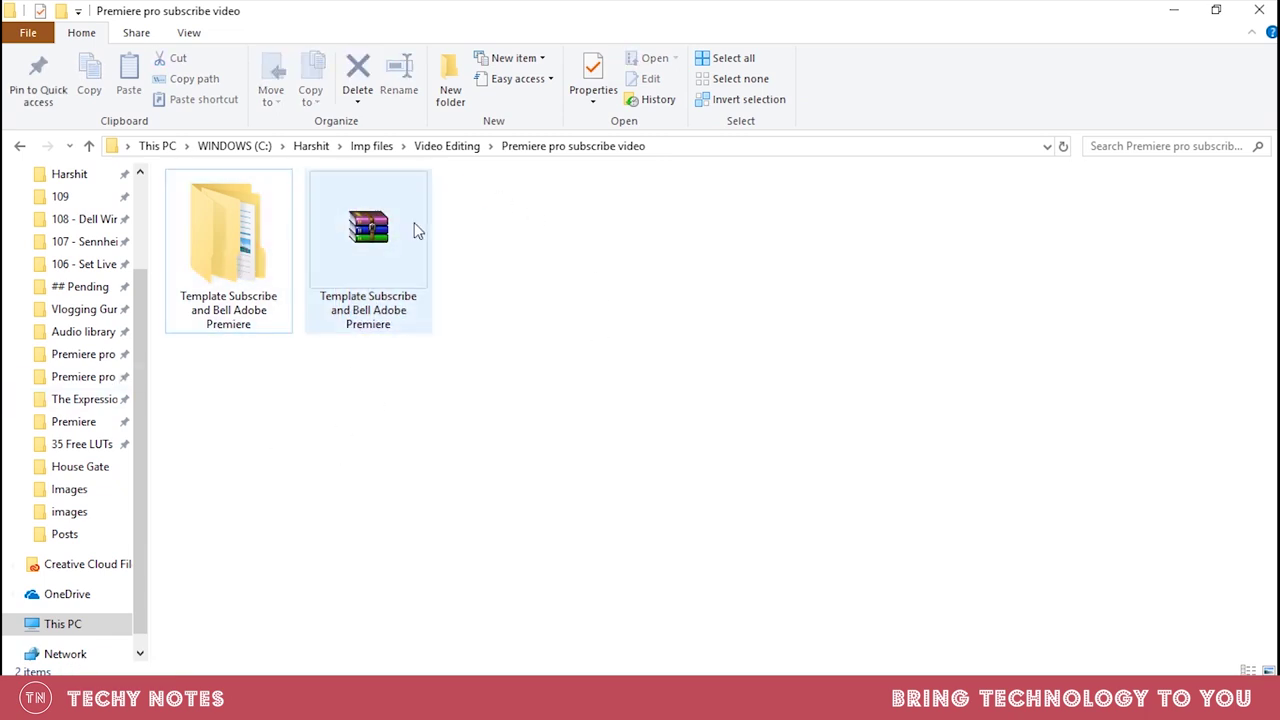
# Open the extracted Template Subscribe and Bell Adobe Premiere folder and select its inner folder.
pyautogui.click(231, 227)
pyautogui.doubleClick(231, 227)
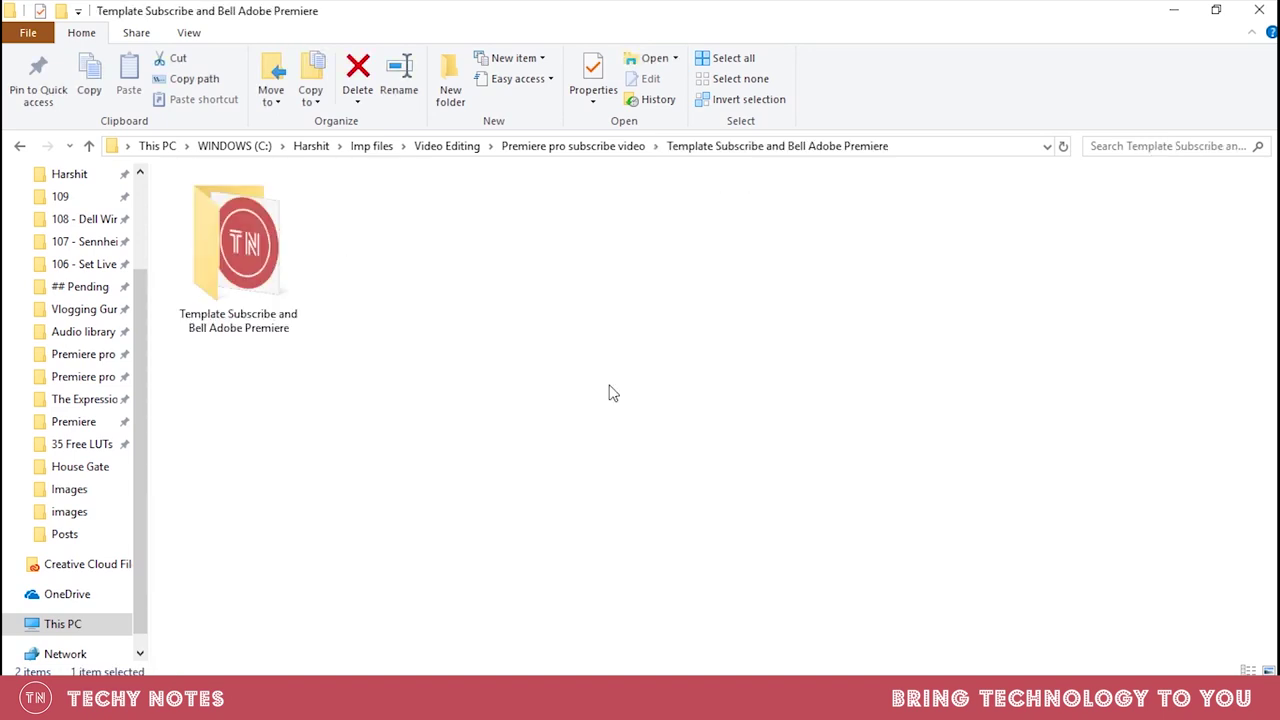
pyautogui.click(215, 241)
# Open the inner template folder and select the Open Project Here CC 2018 folder.
pyautogui.doubleClick(215, 245)
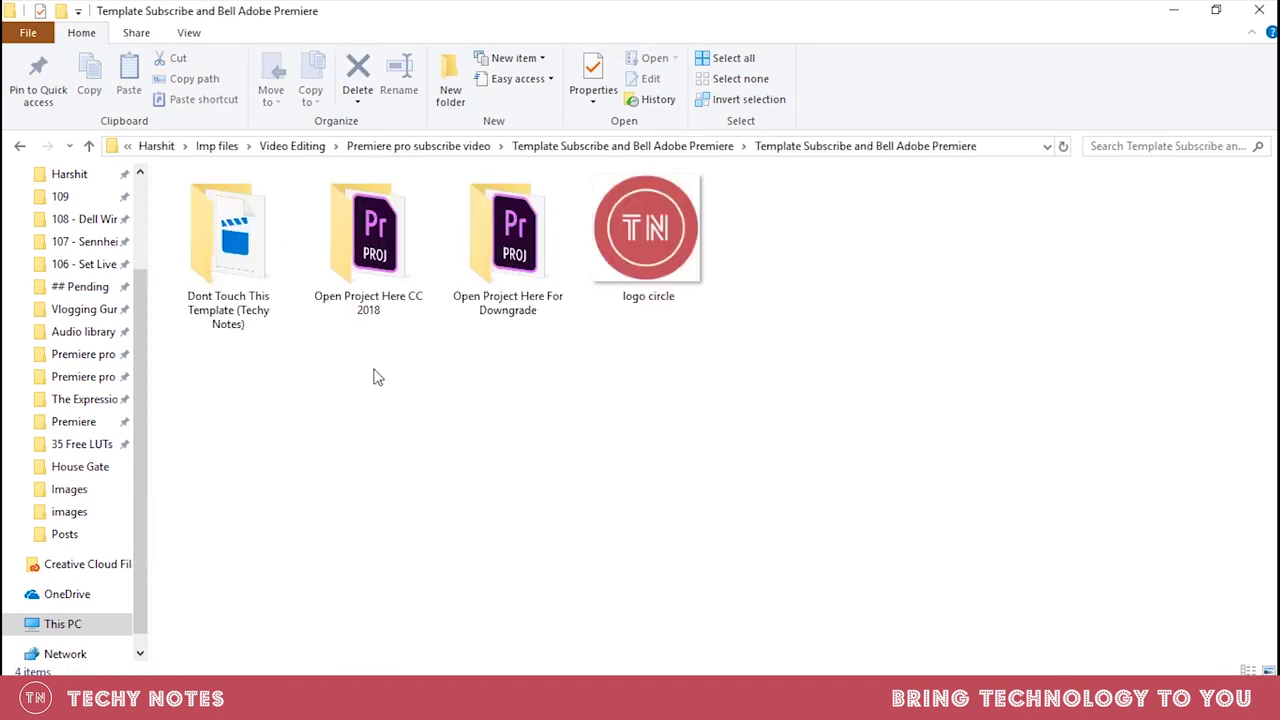
pyautogui.moveTo(318, 367); pyautogui.dragTo(440, 230)
pyautogui.click(414, 408)
pyautogui.moveTo(344, 418); pyautogui.dragTo(448, 246)
pyautogui.moveTo(390, 410); pyautogui.dragTo(390, 262)
pyautogui.moveTo(408, 374); pyautogui.dragTo(400, 270)
pyautogui.click(428, 388)
# Look inside the Open Project Here For Downgrade folder, then return to the template folder.
pyautogui.moveTo(528, 441); pyautogui.dragTo(472, 248)
pyautogui.click(561, 418)
pyautogui.moveTo(627, 386); pyautogui.dragTo(485, 262)
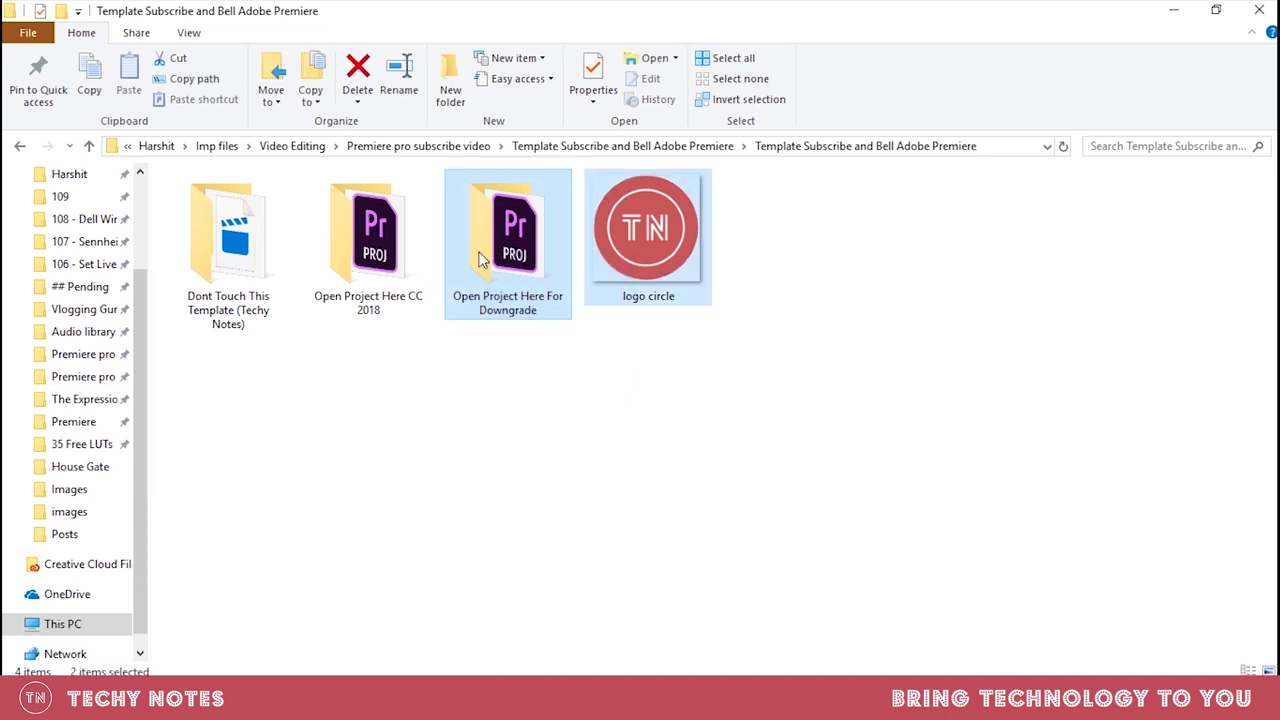
pyautogui.doubleClick(490, 258)
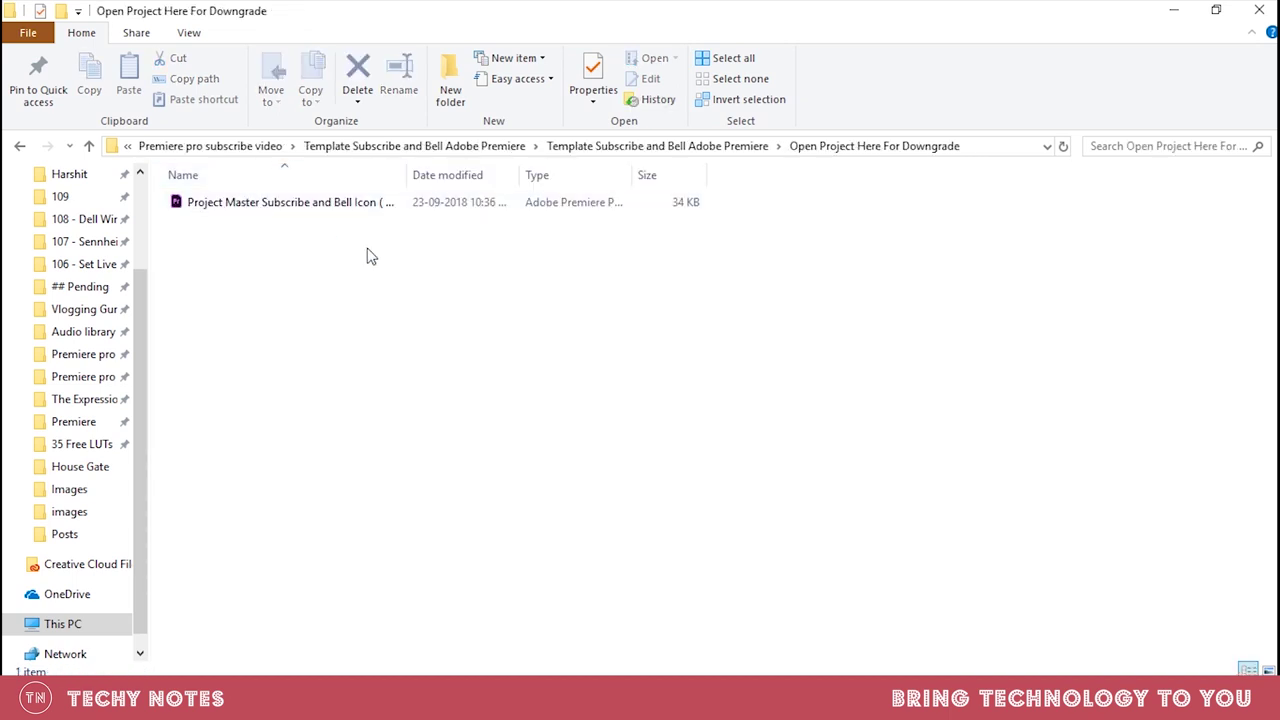
pyautogui.press('BackSpace')
# Open Open Project Here CC 2018 and select the Project Master project file.
pyautogui.moveTo(352, 384); pyautogui.dragTo(357, 214)
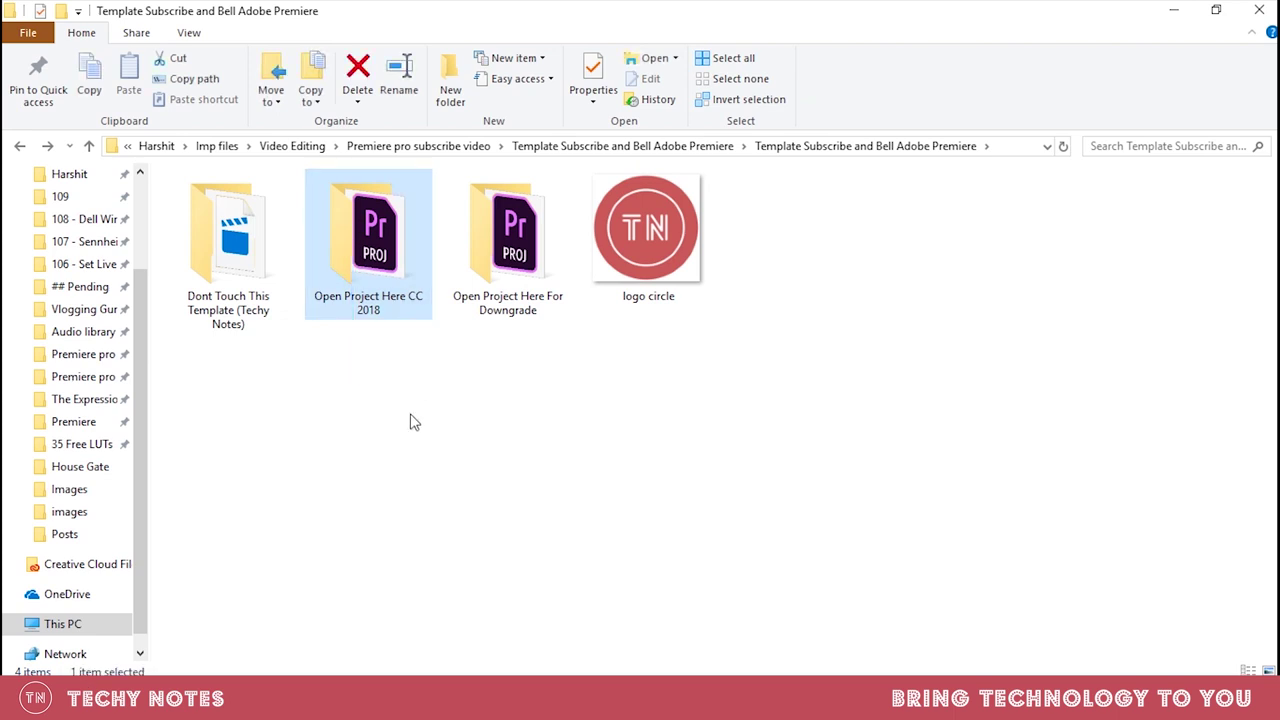
pyautogui.click(390, 415)
pyautogui.doubleClick(368, 255)
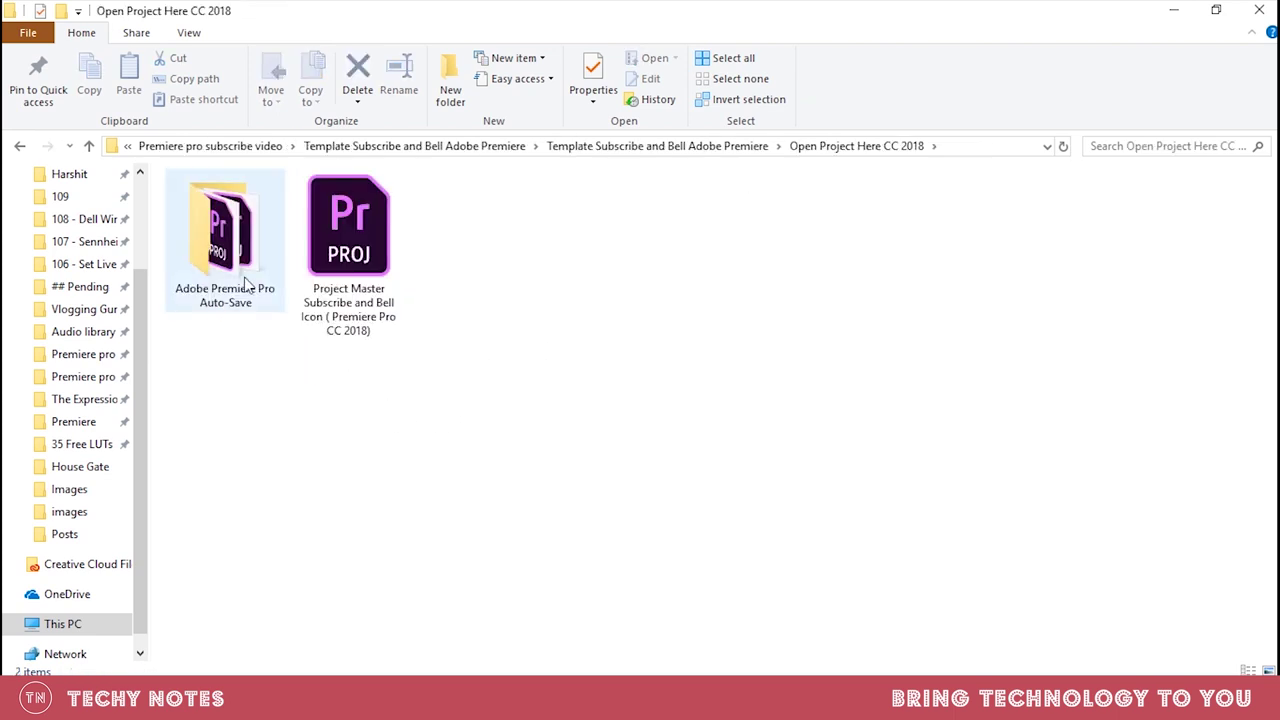
pyautogui.moveTo(466, 362); pyautogui.dragTo(290, 172)
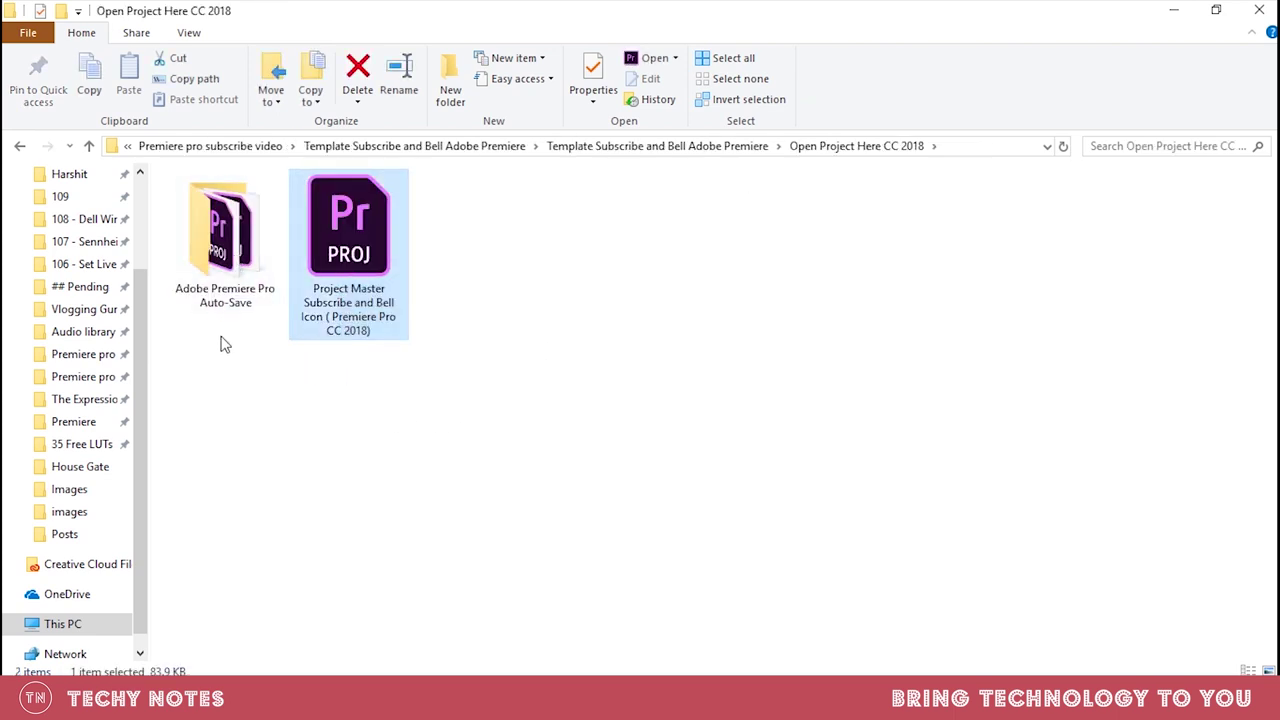
pyautogui.moveTo(211, 406); pyautogui.dragTo(264, 224)
pyautogui.moveTo(160, 422); pyautogui.dragTo(291, 253)
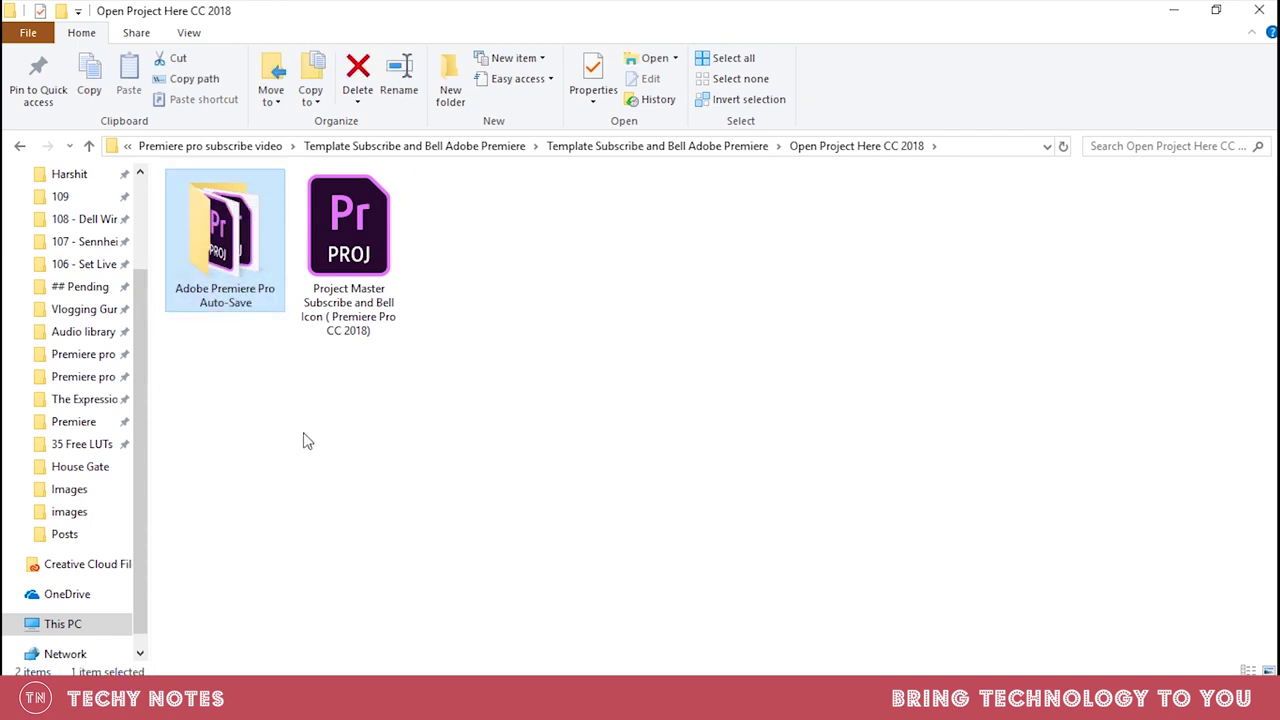
pyautogui.moveTo(490, 423); pyautogui.dragTo(337, 233)
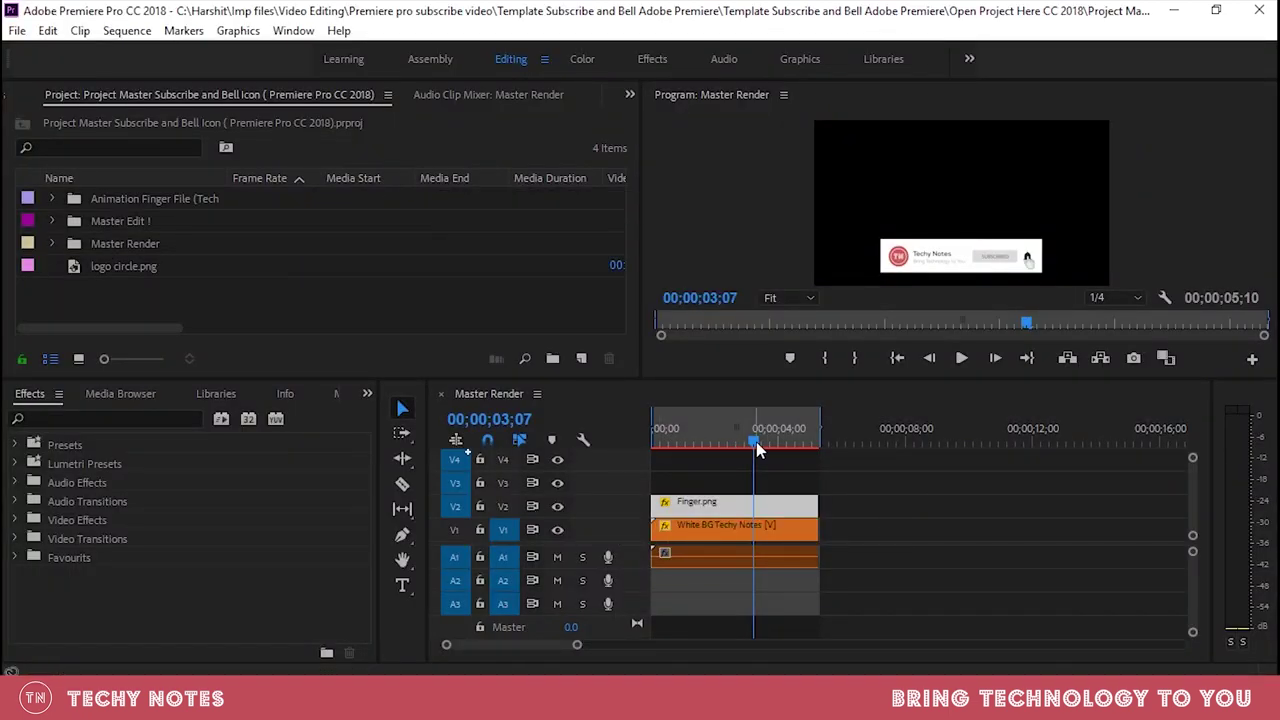
# Rewind the Master Render sequence and expand the Animation Finger File bin.
pyautogui.moveTo(757, 446)
pyautogui.mouseDown()
pyautogui.moveTo(645, 444)
pyautogui.moveTo(738, 424)
pyautogui.moveTo(786, 430)
pyautogui.moveTo(760, 437)
pyautogui.mouseUp()
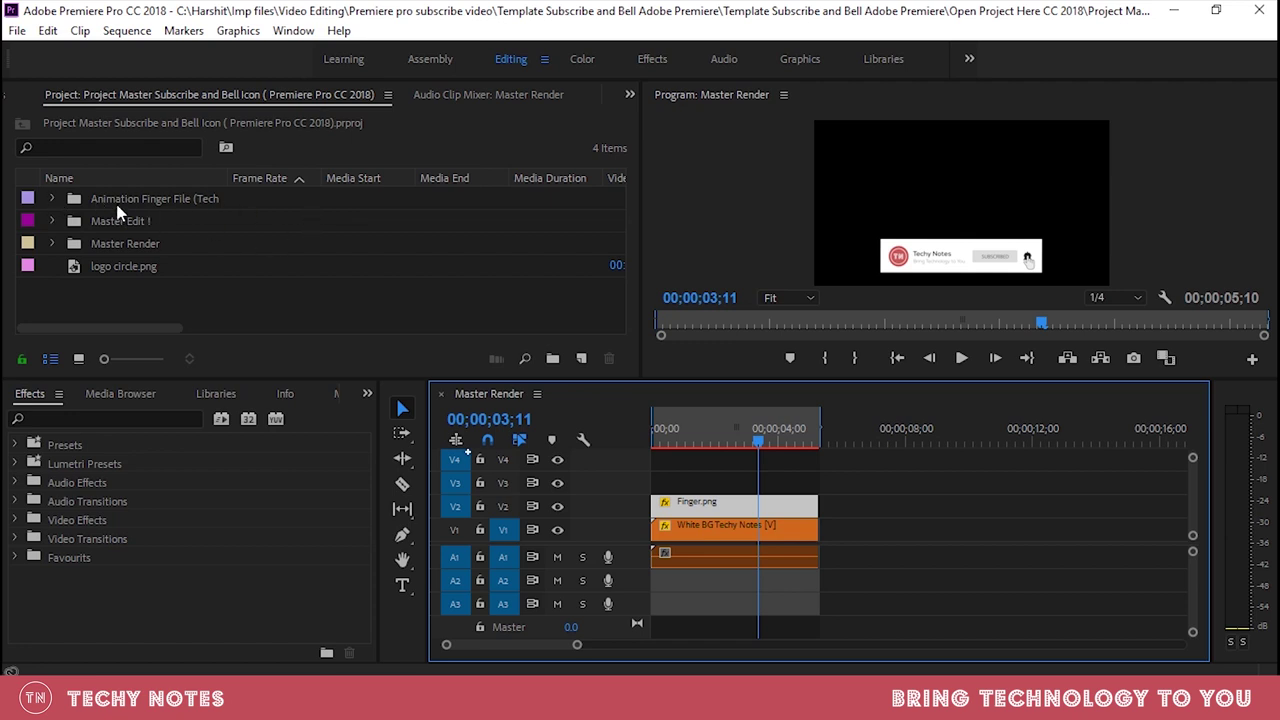
pyautogui.click(51, 198)
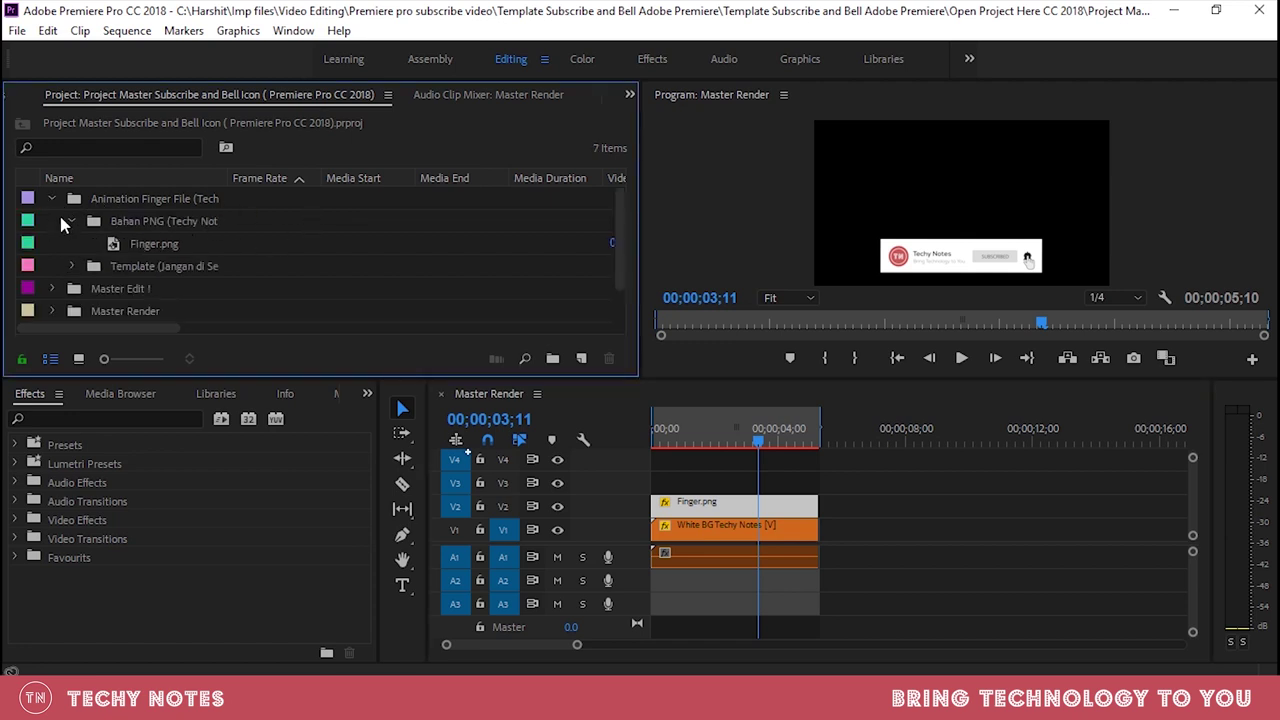
# Expand Template, Master Edit ! and Edit Techy Notes Logo bins, selecting Techy Notes Logo Sequence.
pyautogui.click(71, 266)
pyautogui.scroll(-2, 50, 265)
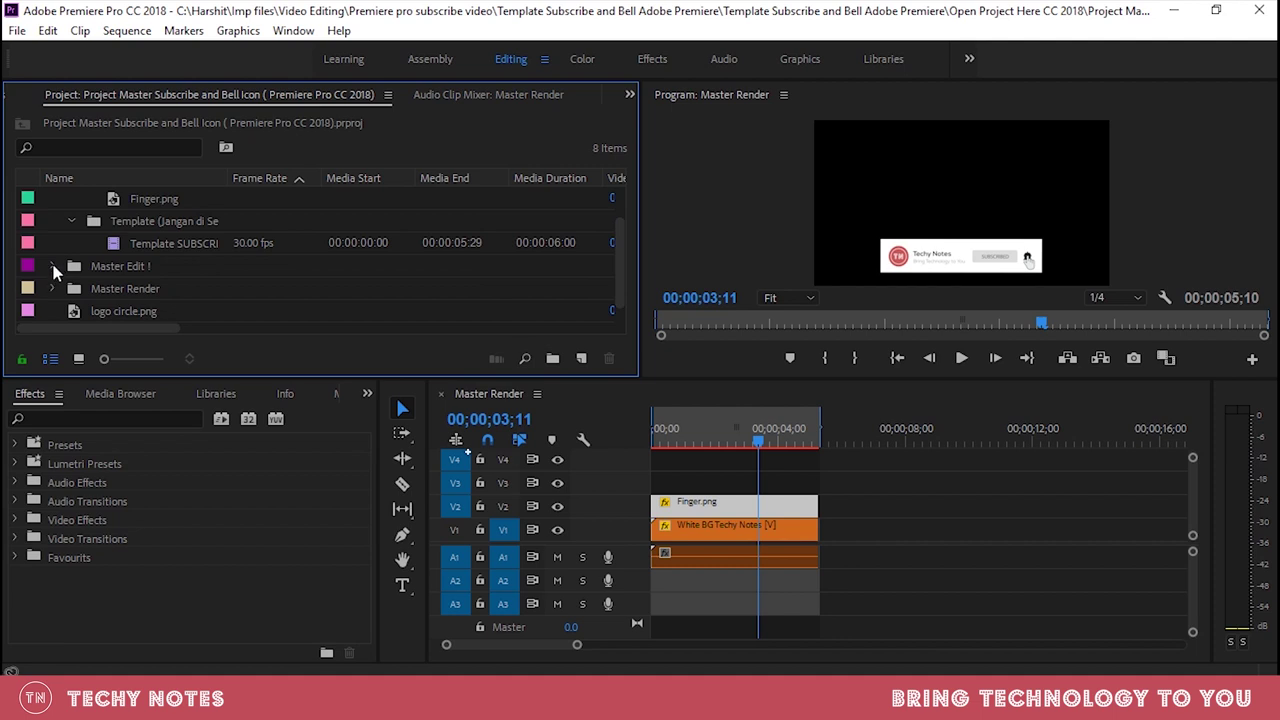
pyautogui.click(52, 266)
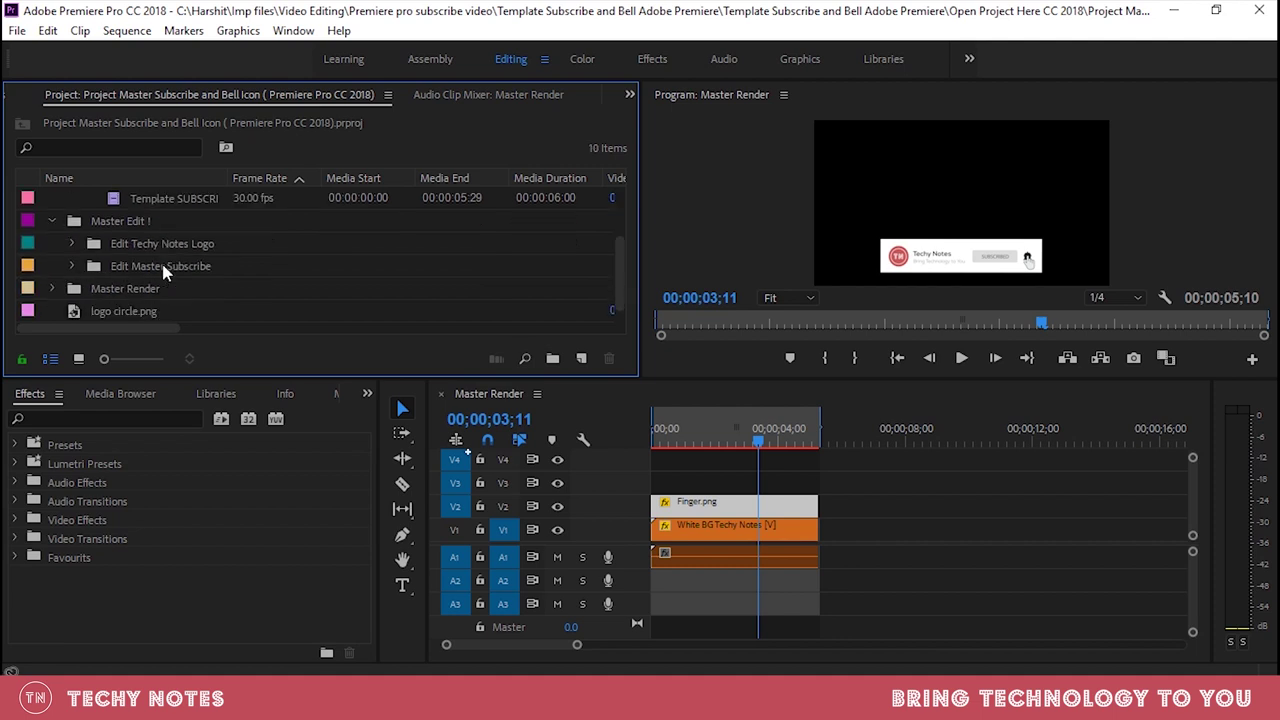
pyautogui.click(72, 244)
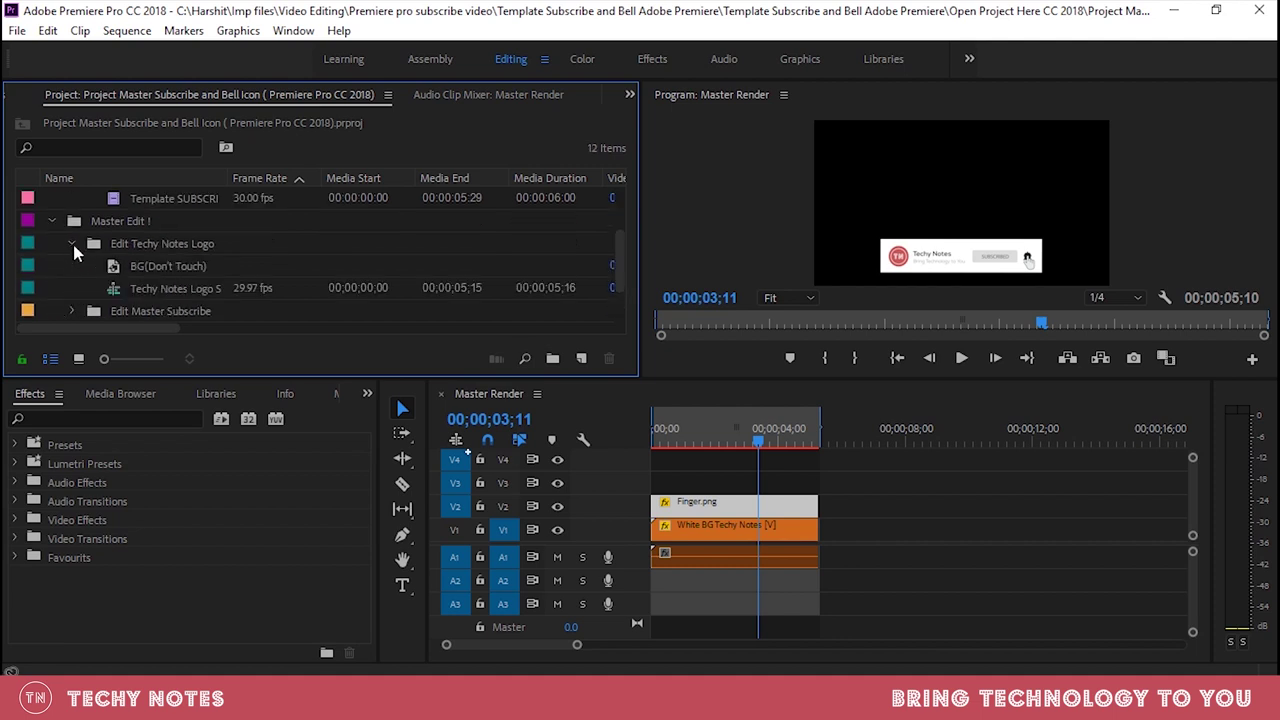
pyautogui.click(129, 290)
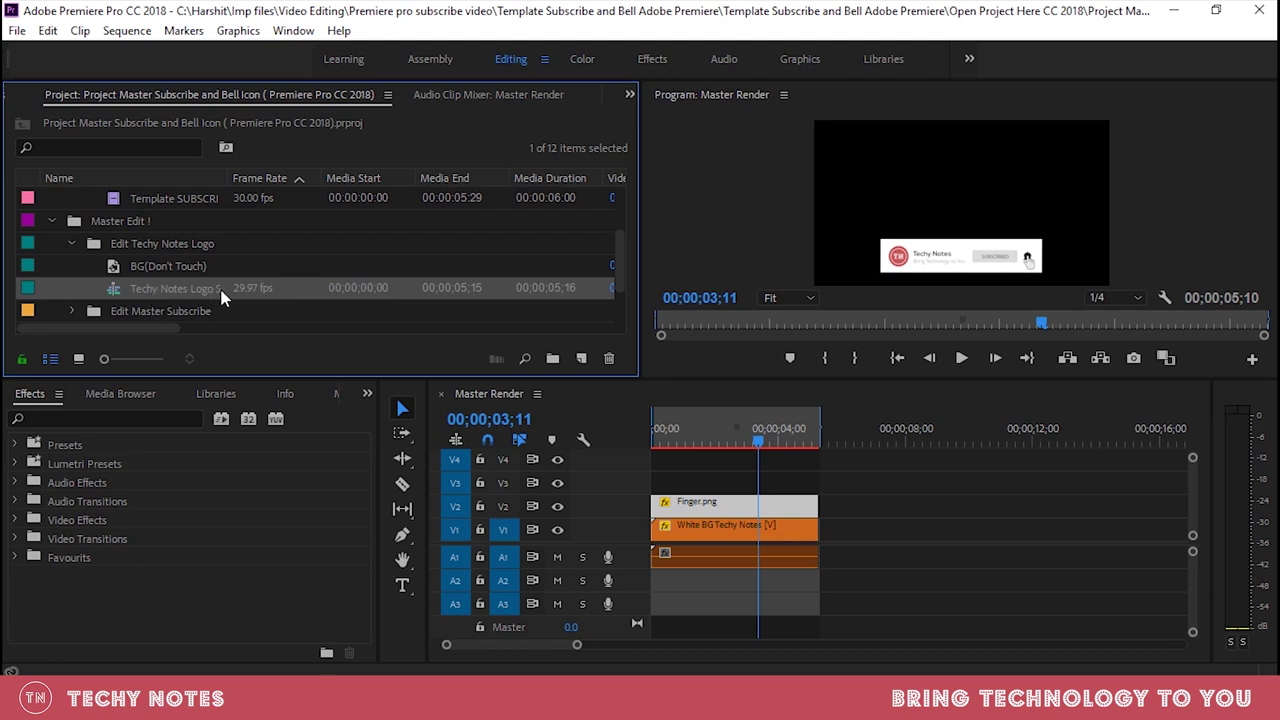
pyautogui.click(166, 290)
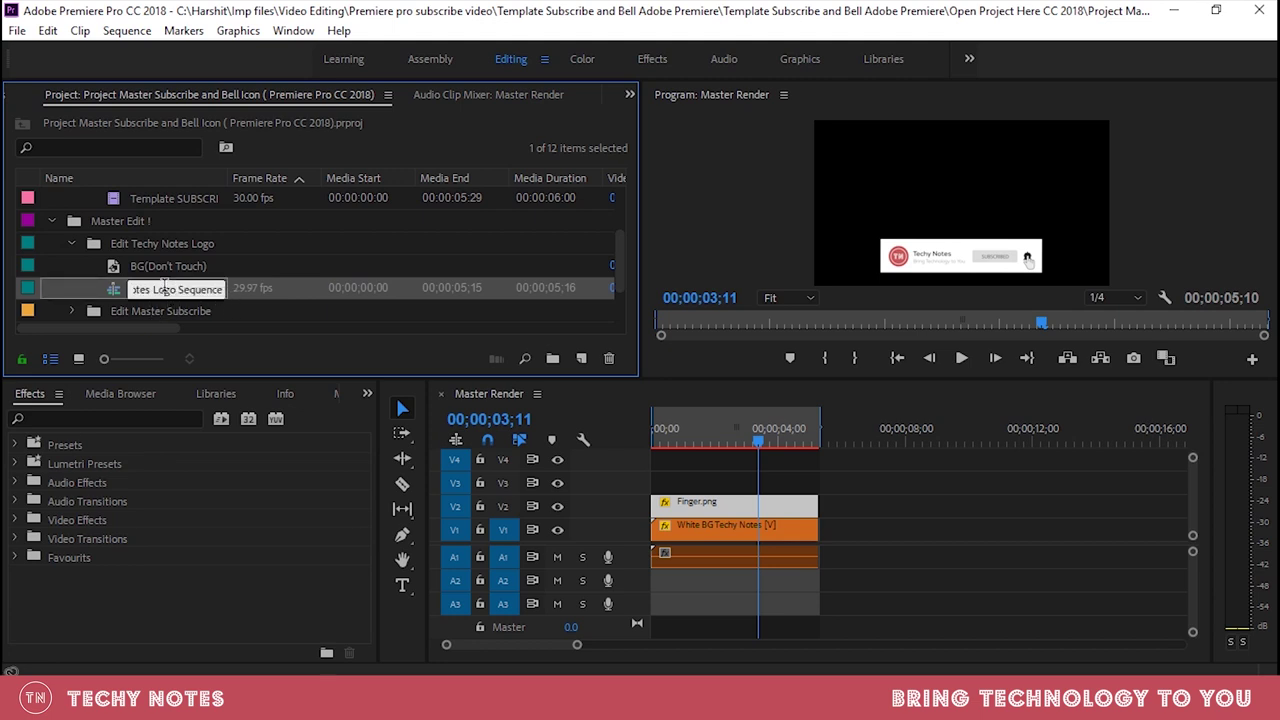
pyautogui.click(258, 289)
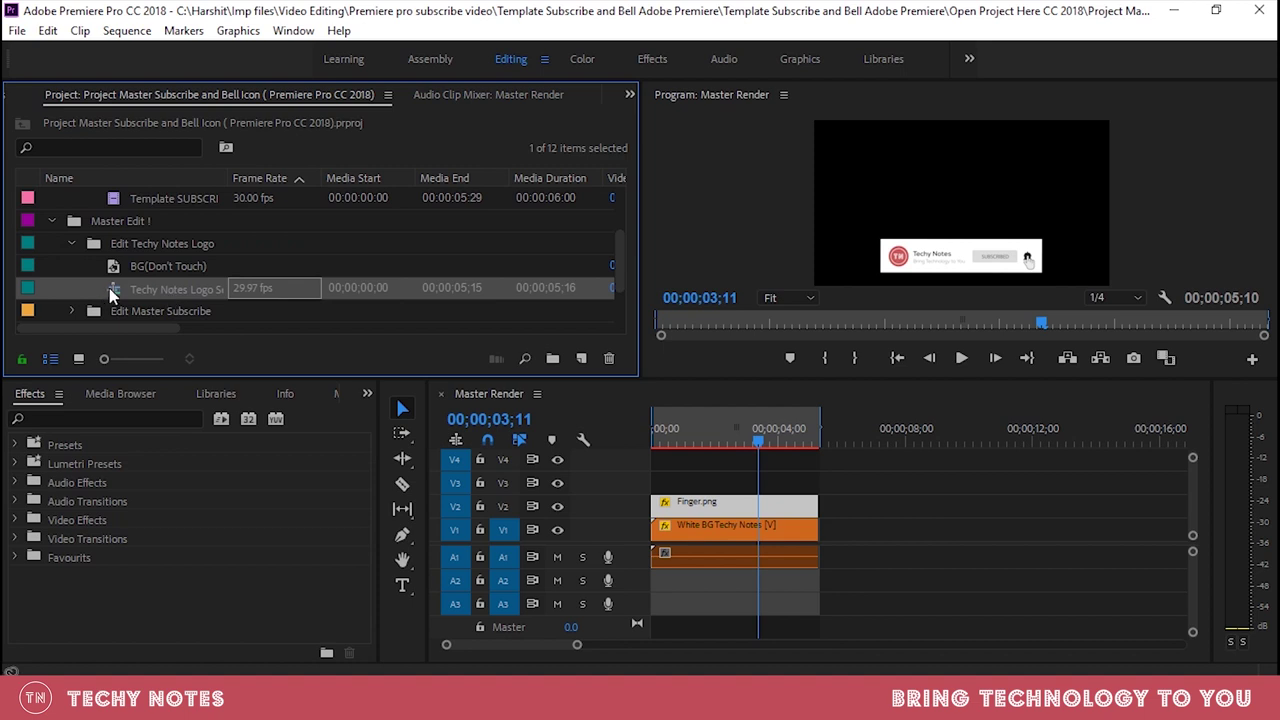
# Open the Techy Notes Logo Sequence, rewind it, and select the logo circle image.
pyautogui.doubleClick(773, 525)
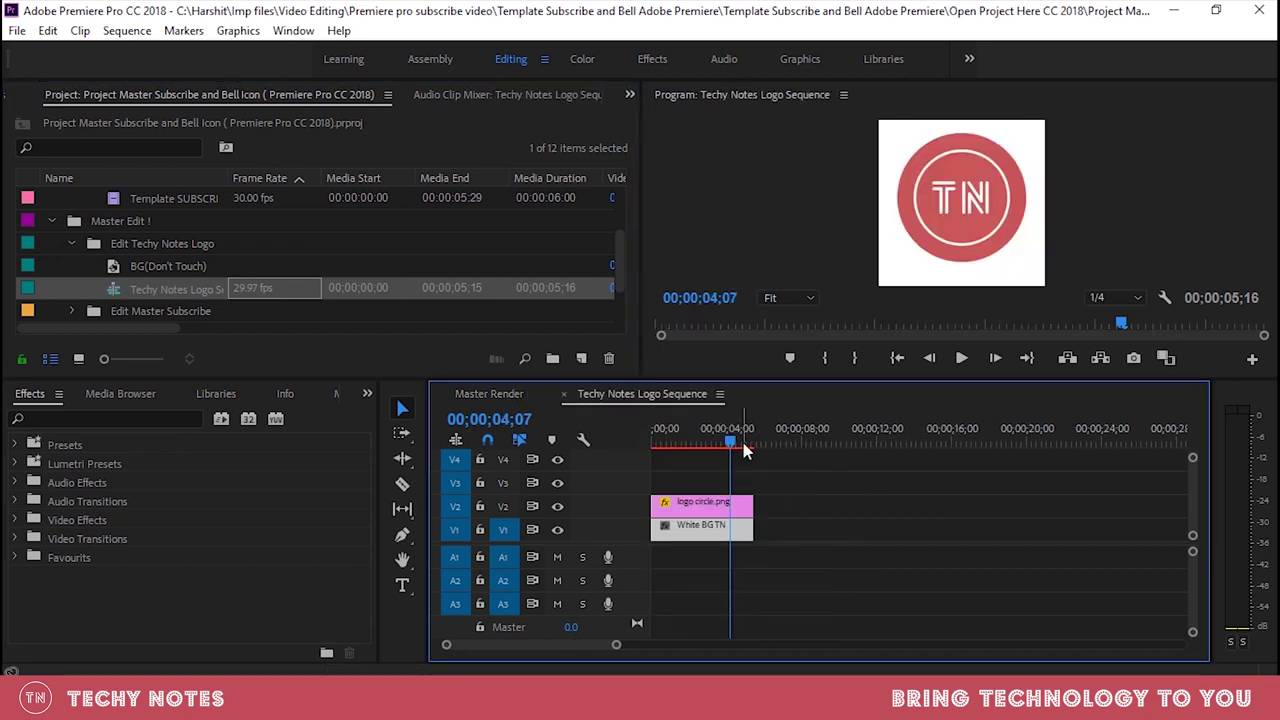
pyautogui.moveTo(744, 451)
pyautogui.mouseDown()
pyautogui.moveTo(657, 450)
pyautogui.moveTo(740, 444)
pyautogui.mouseUp()
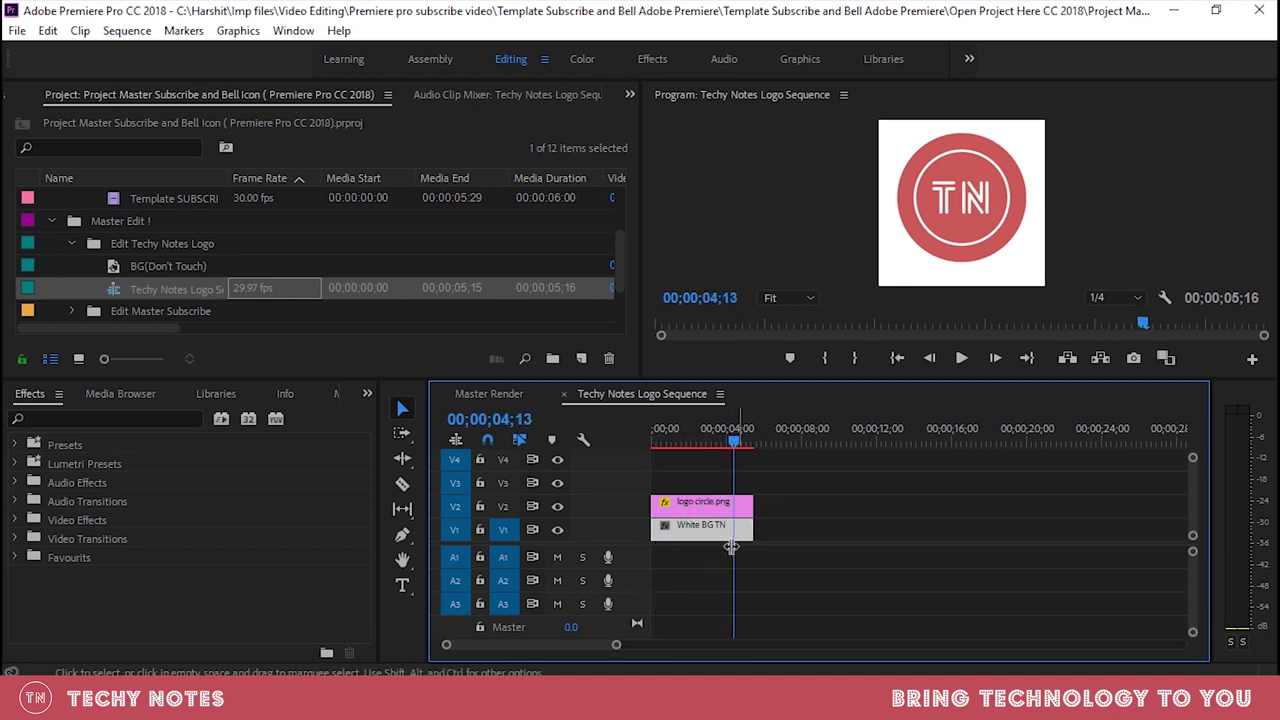
pyautogui.click(690, 525)
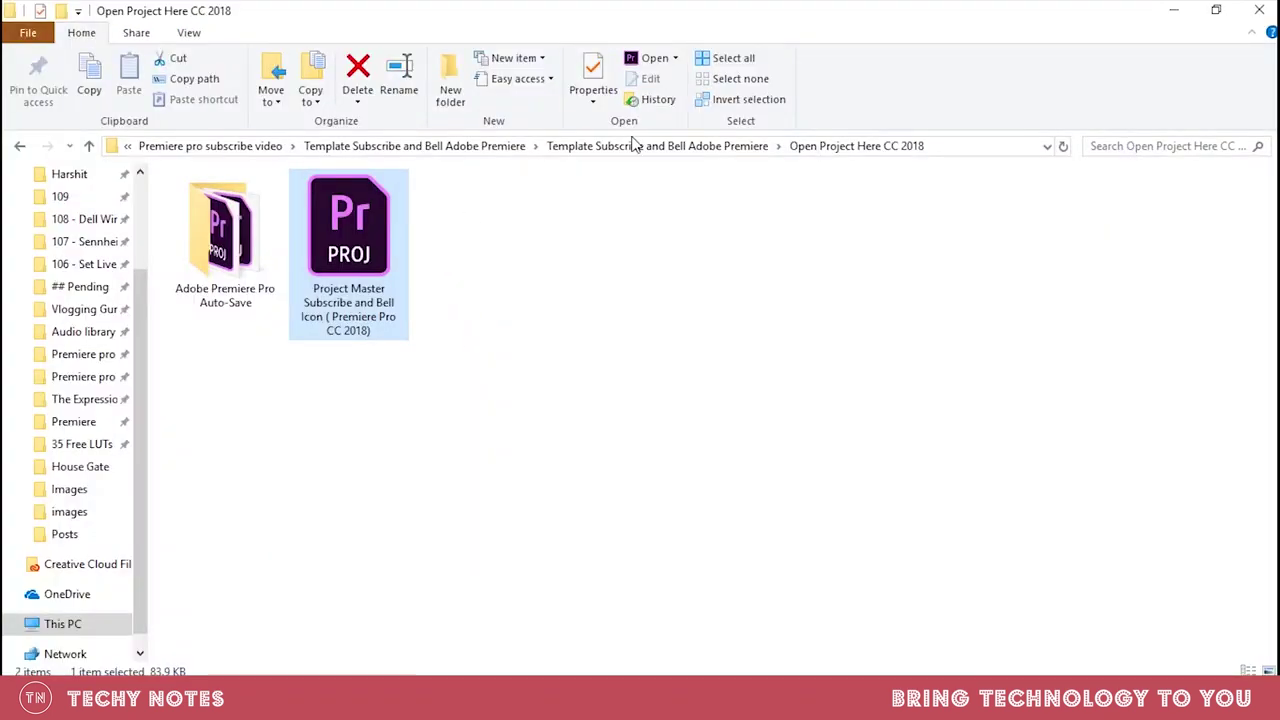
pyautogui.click(640, 146)
pyautogui.moveTo(780, 388); pyautogui.dragTo(595, 178)
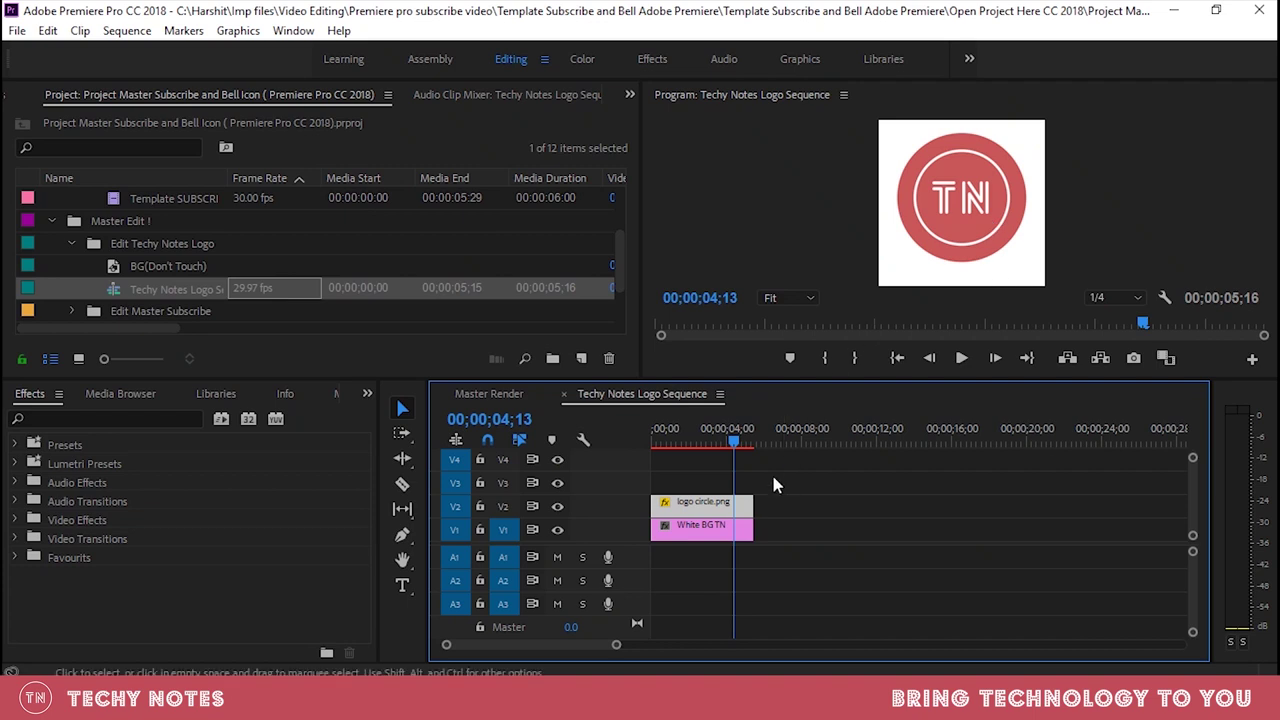
# Toggle the logo track's visibility off and on, then expand the Edit Master Subscribe bin.
pyautogui.moveTo(737, 441); pyautogui.dragTo(664, 440)
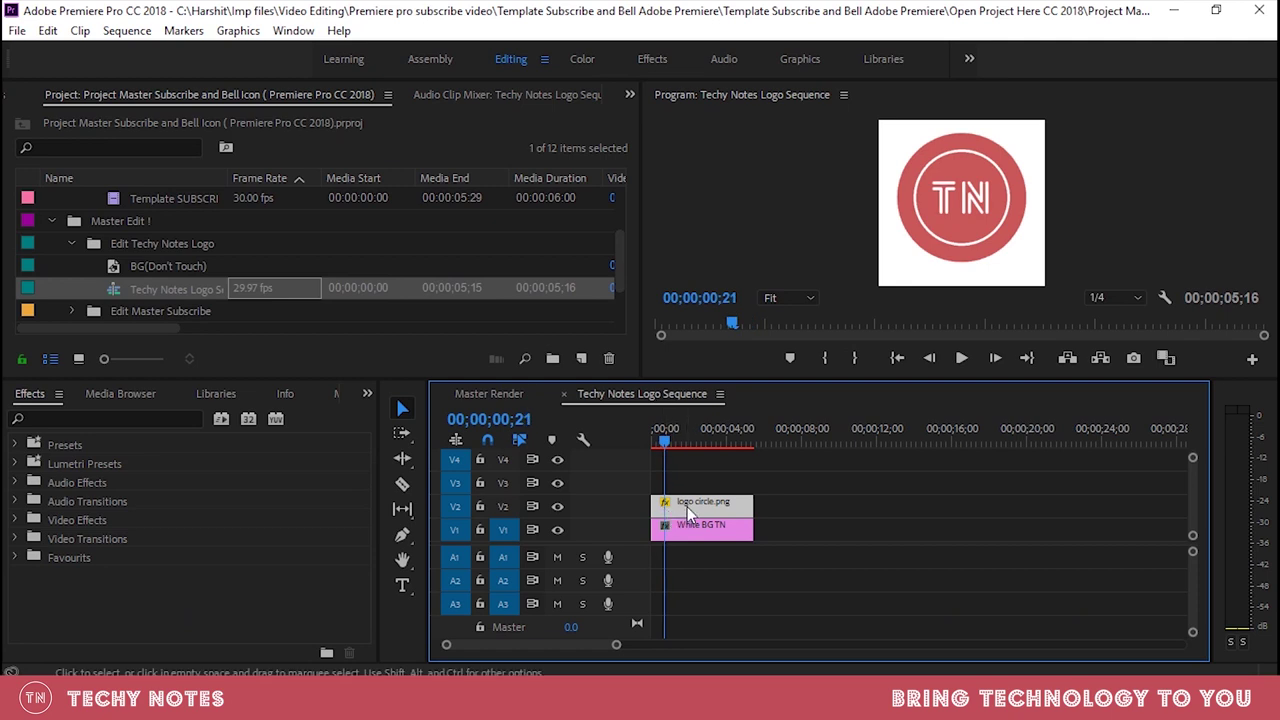
pyautogui.click(684, 486)
pyautogui.click(559, 506)
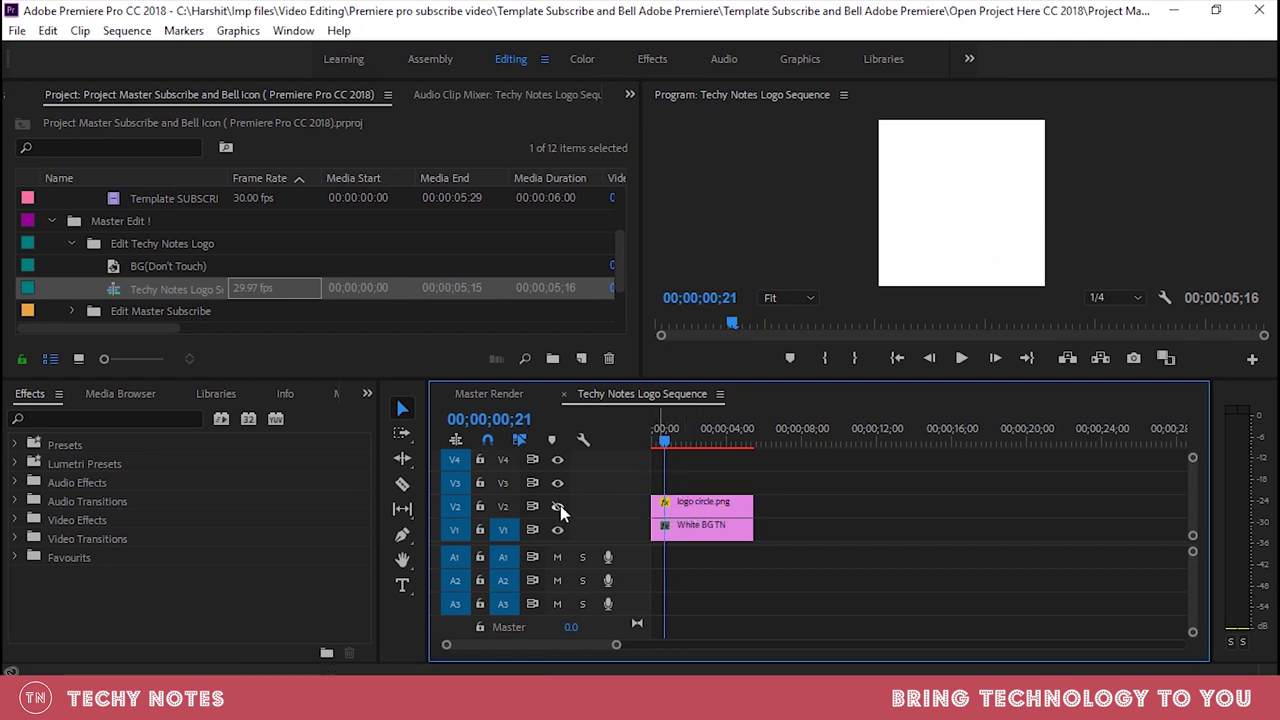
pyautogui.click(559, 506)
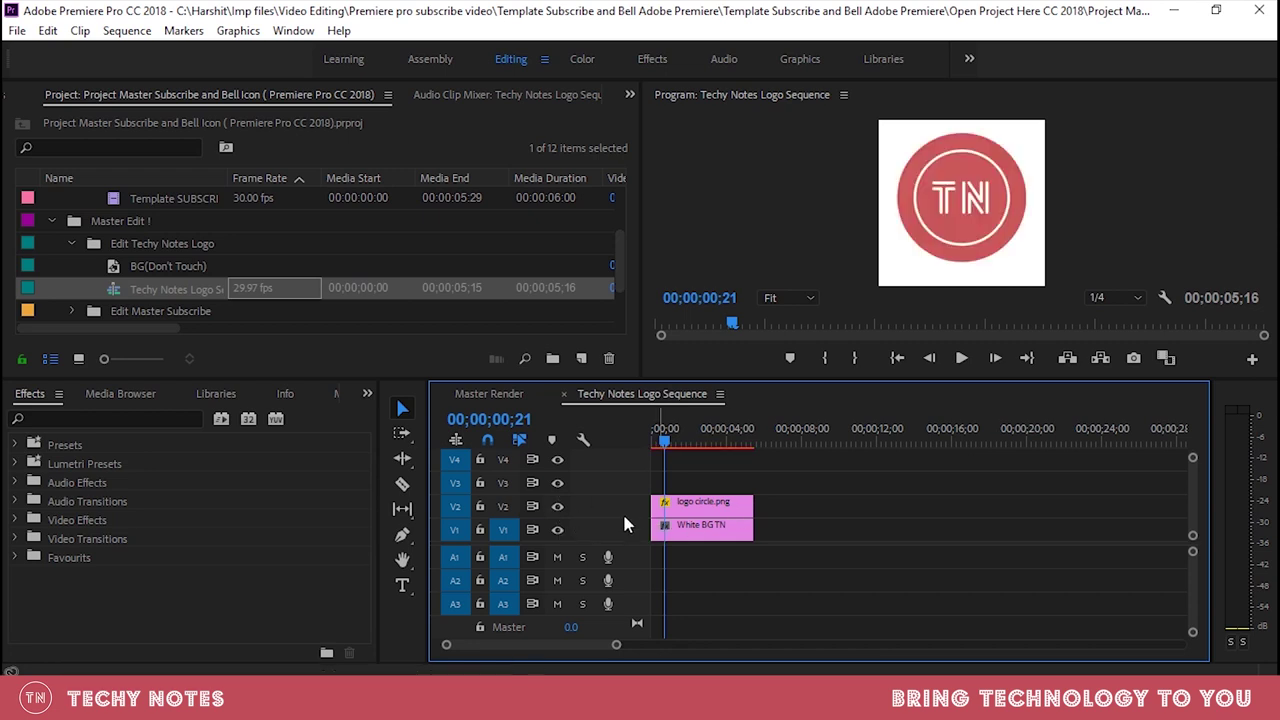
pyautogui.scroll(-1, 155, 262)
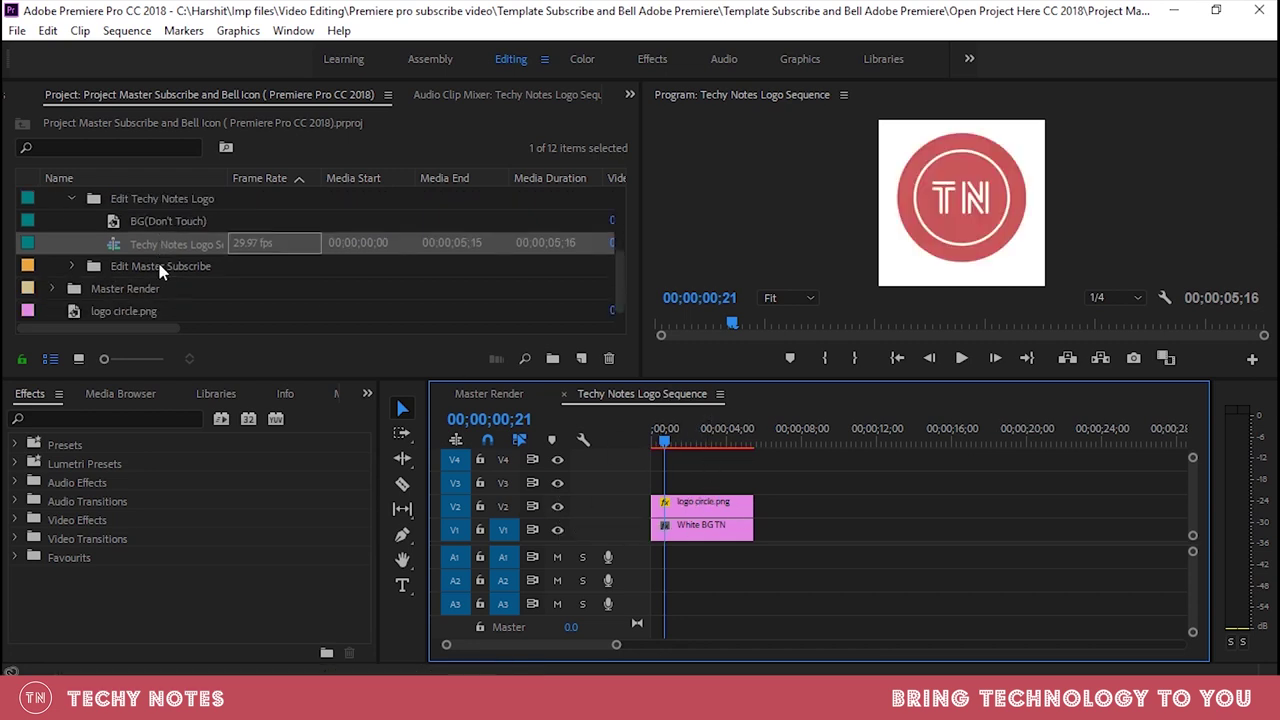
pyautogui.click(72, 266)
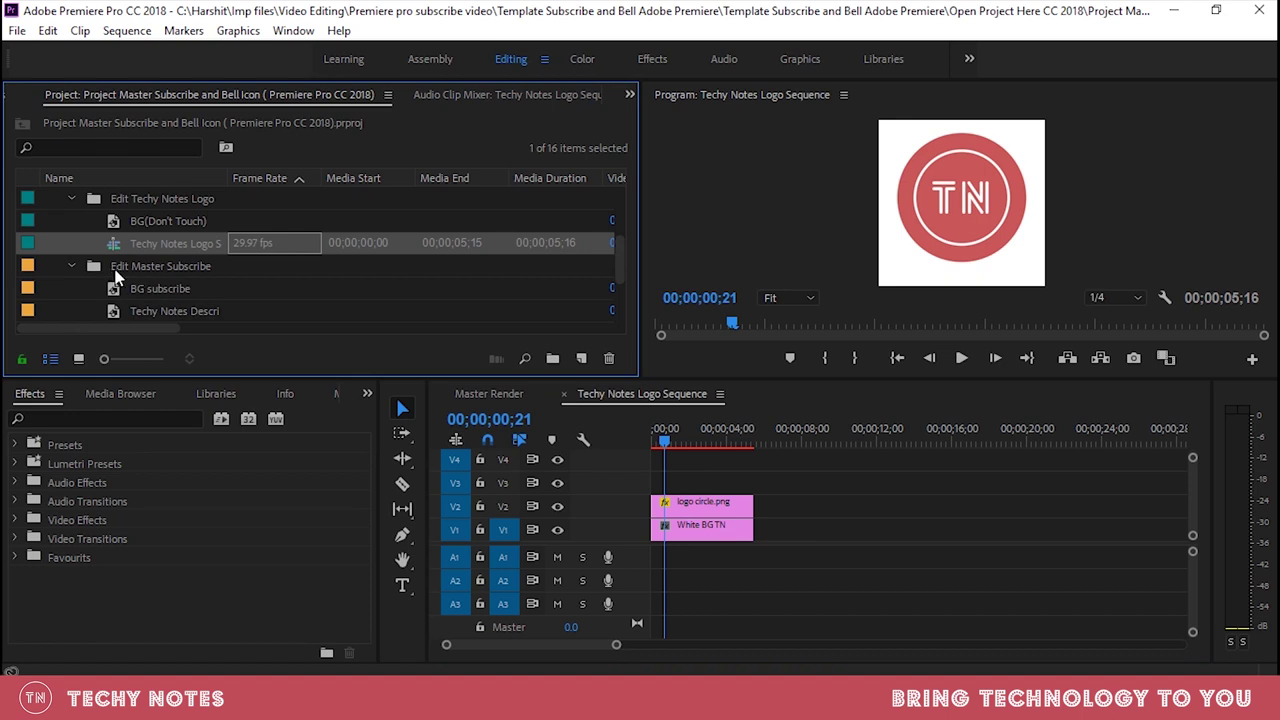
pyautogui.scroll(-2, 222, 258)
# Open the Edit Master Subscribe sequence and preview its opening.
pyautogui.scroll(-1, 180, 257)
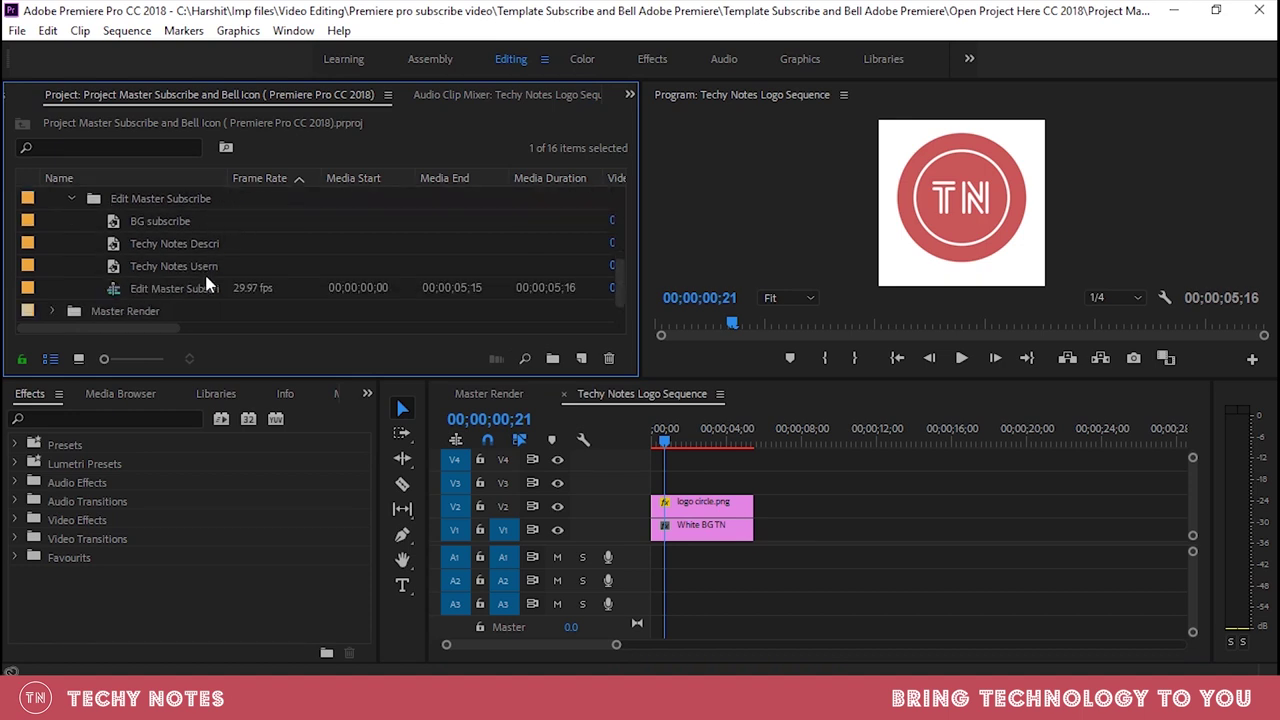
pyautogui.doubleClick(110, 288)
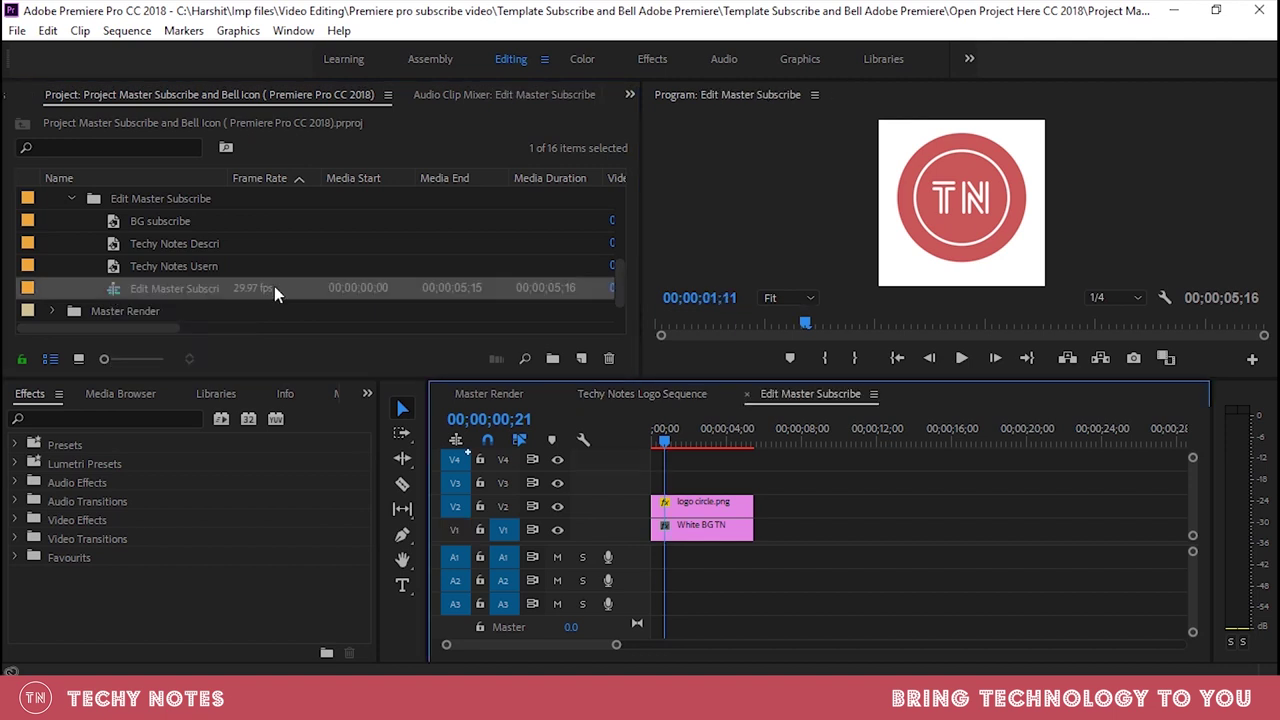
pyautogui.moveTo(692, 452); pyautogui.dragTo(736, 442)
# Zoom the preview to 50% and scrub through the logo to the SUBSCRIBED state.
pyautogui.click(798, 298)
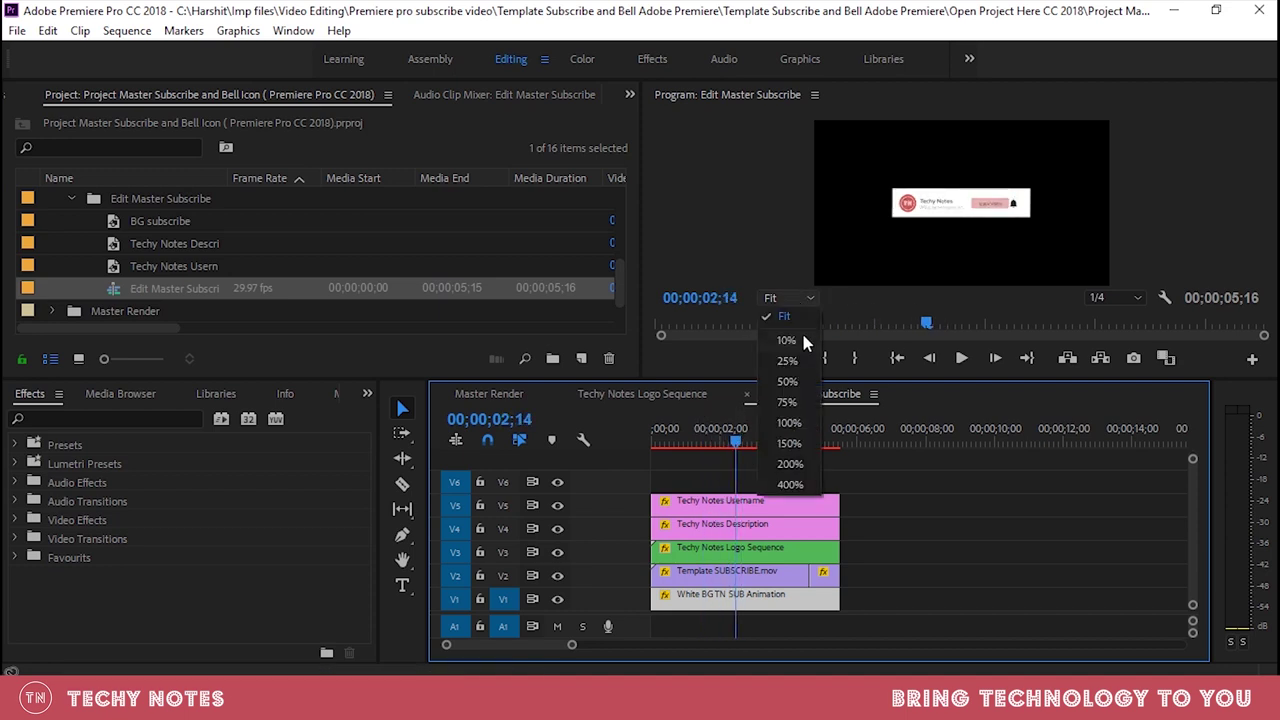
pyautogui.click(788, 381)
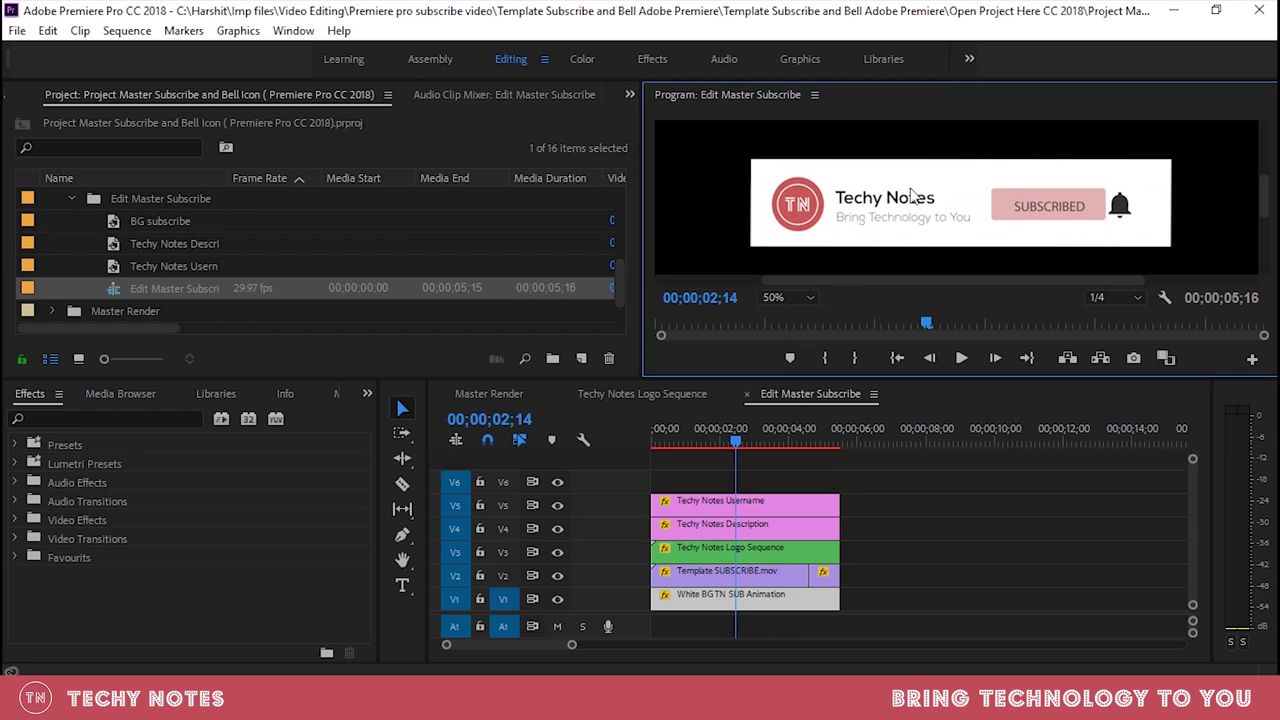
pyautogui.click(703, 446)
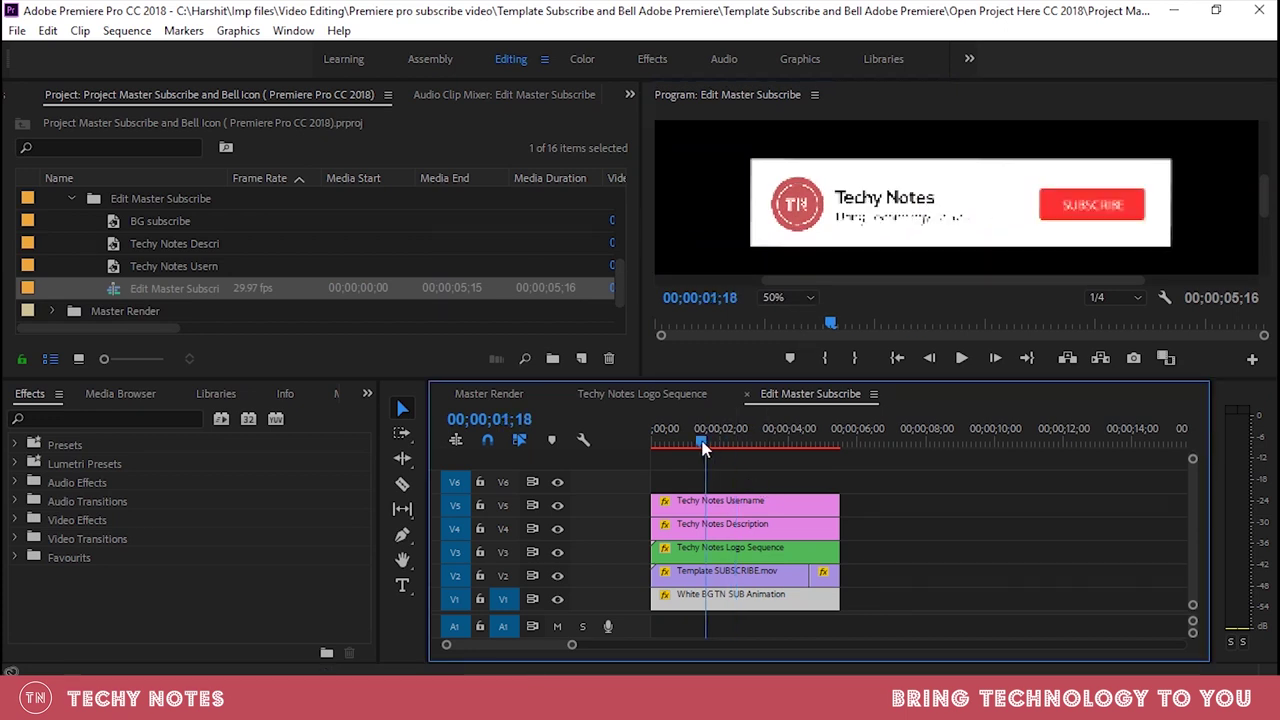
pyautogui.moveTo(703, 446); pyautogui.dragTo(698, 442)
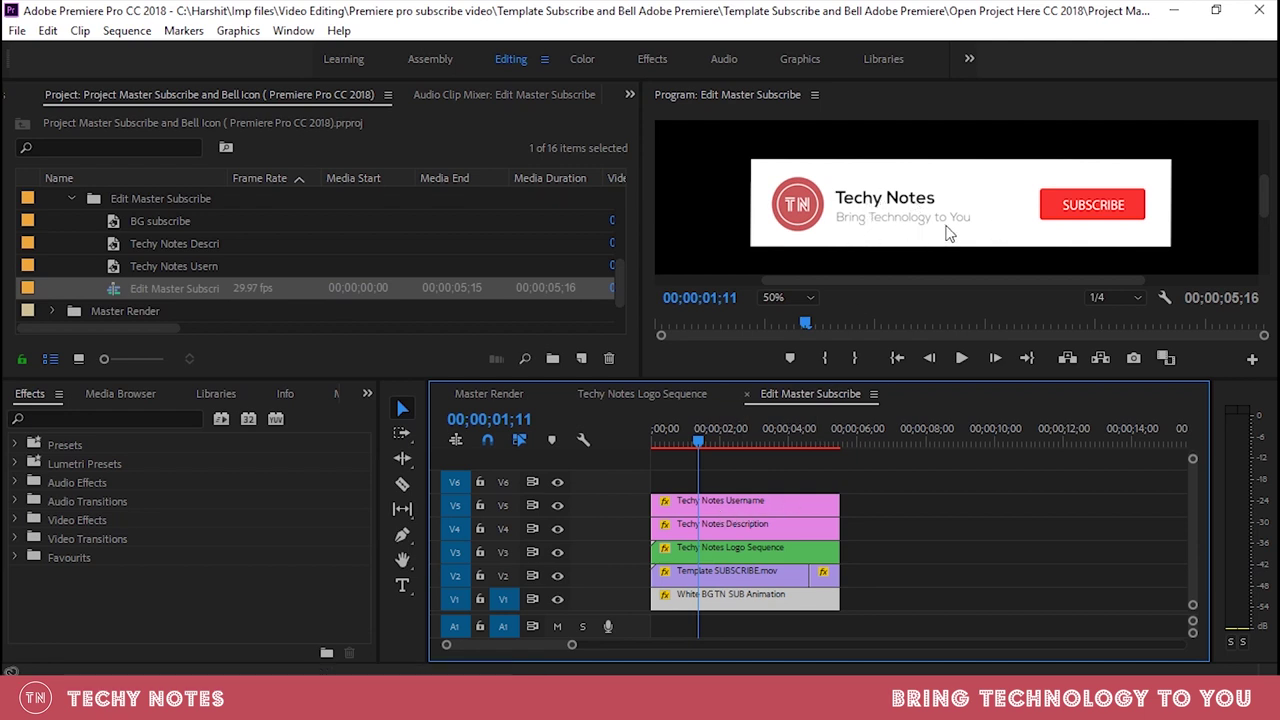
pyautogui.moveTo(699, 442); pyautogui.dragTo(773, 449)
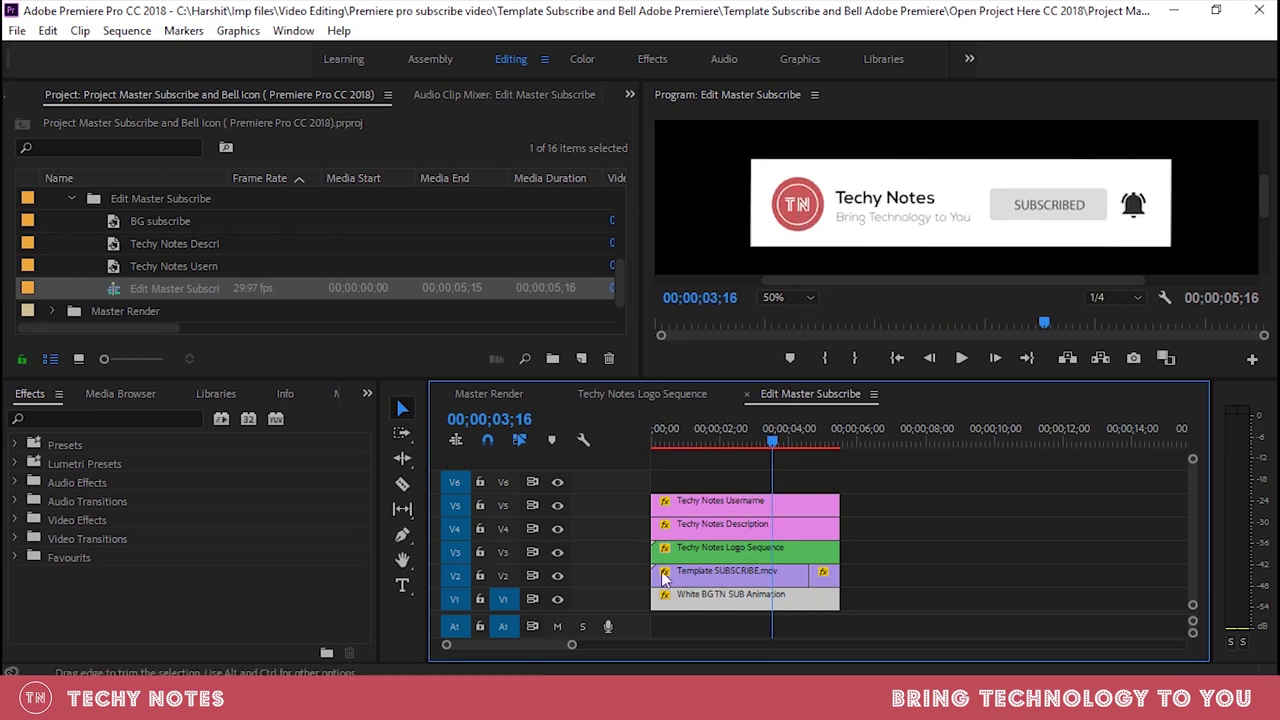
pyautogui.moveTo(794, 449); pyautogui.dragTo(686, 446)
pyautogui.doubleClick(724, 509)
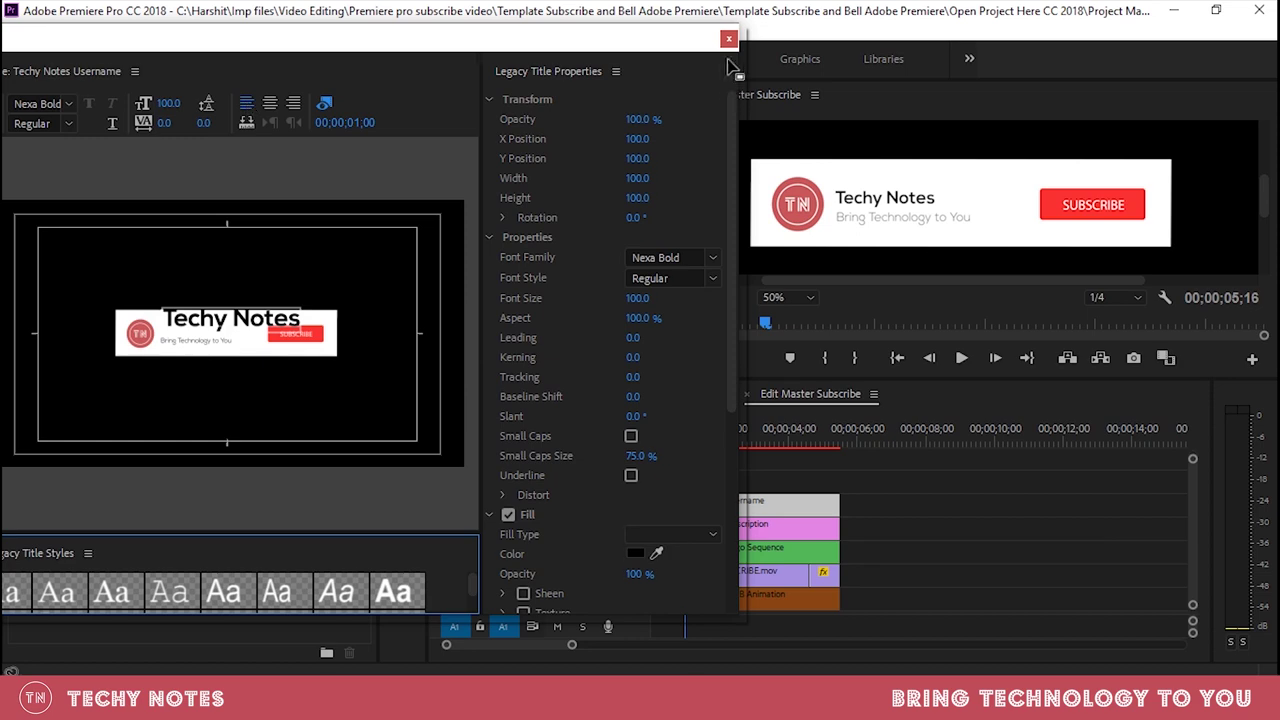
pyautogui.click(729, 38)
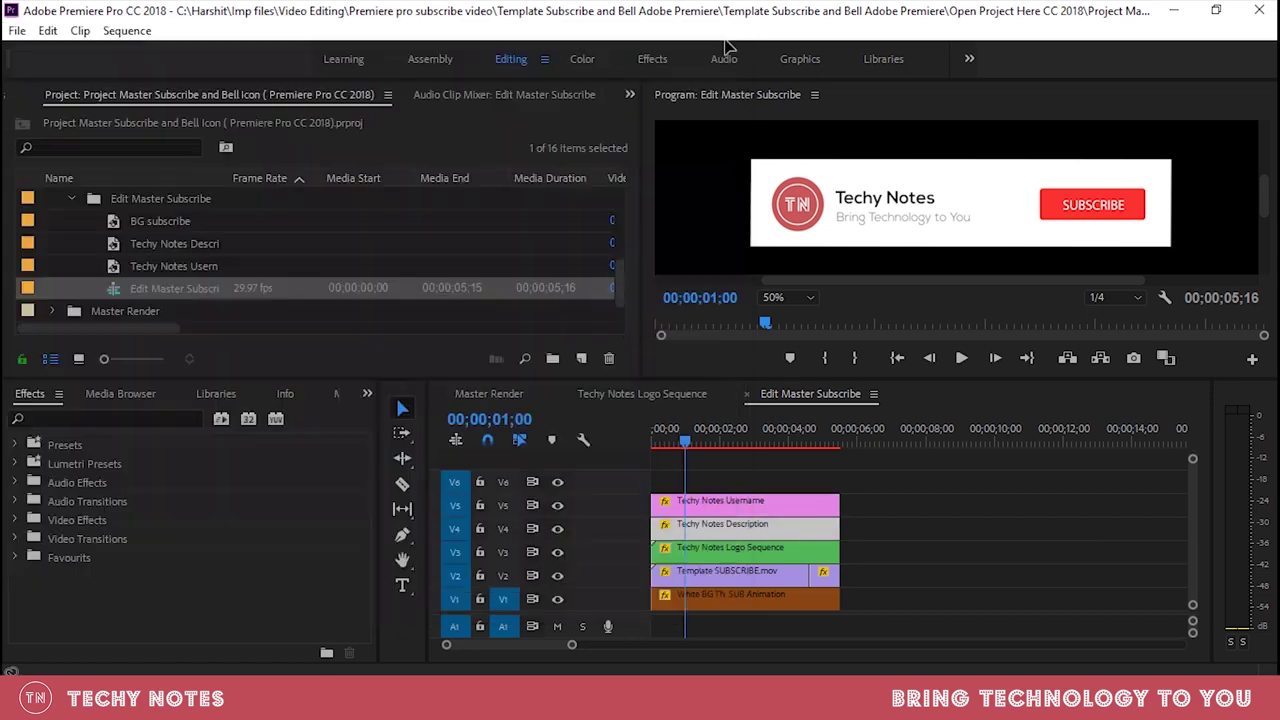
pyautogui.doubleClick(756, 533)
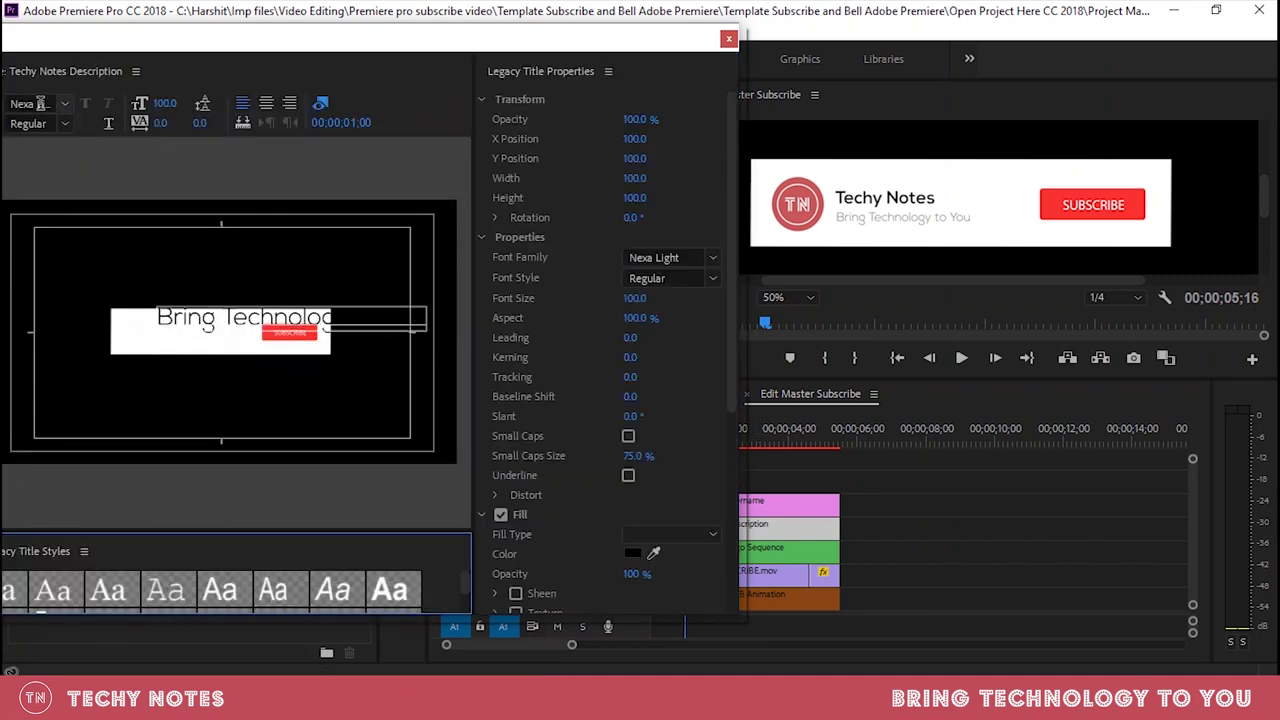
pyautogui.click(729, 40)
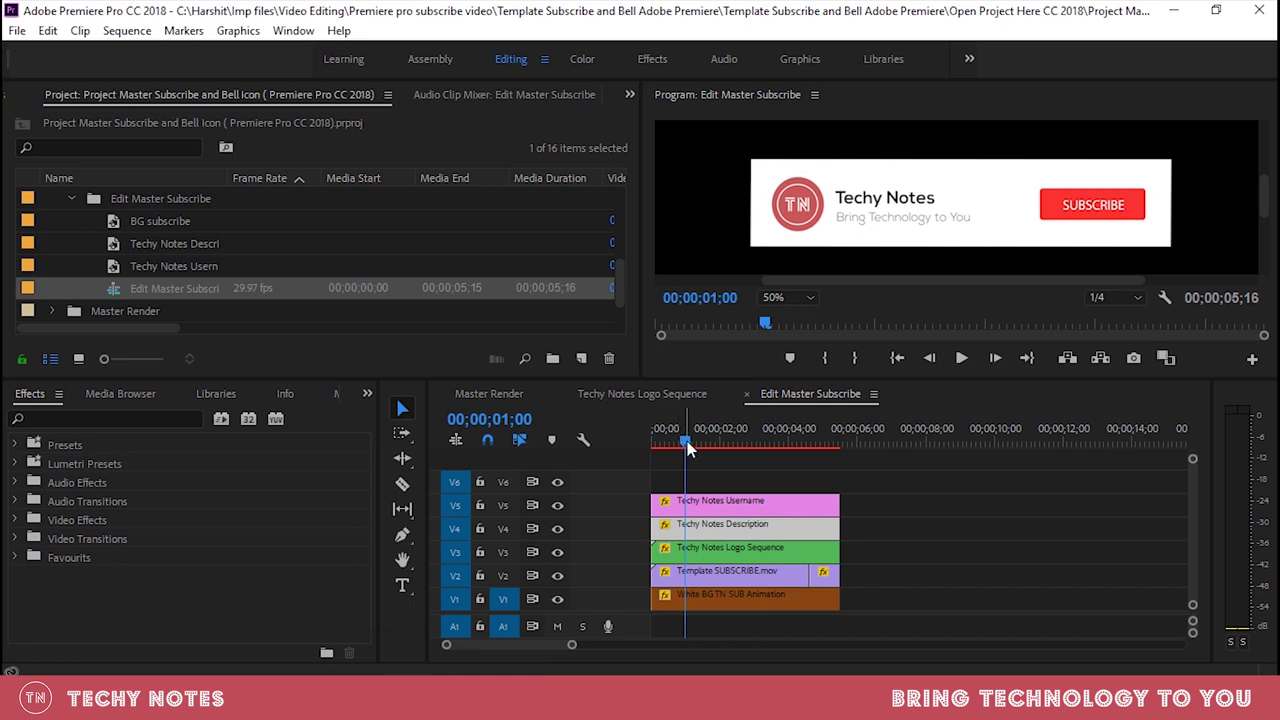
# Replay the animation to the end and set the preview zoom back to Fit.
pyautogui.moveTo(687, 441)
pyautogui.mouseDown()
pyautogui.moveTo(649, 437)
pyautogui.moveTo(705, 443)
pyautogui.mouseUp()
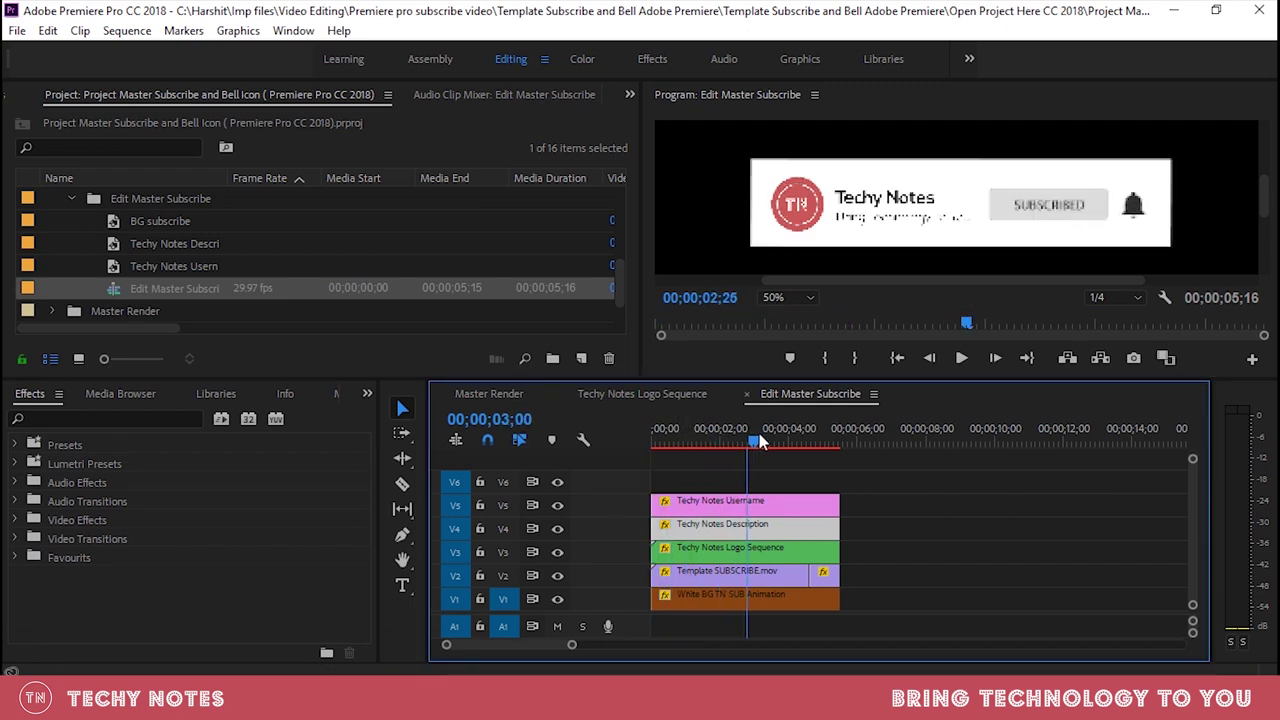
pyautogui.moveTo(760, 442)
pyautogui.mouseDown()
pyautogui.moveTo(840, 442)
pyautogui.moveTo(784, 442)
pyautogui.mouseUp()
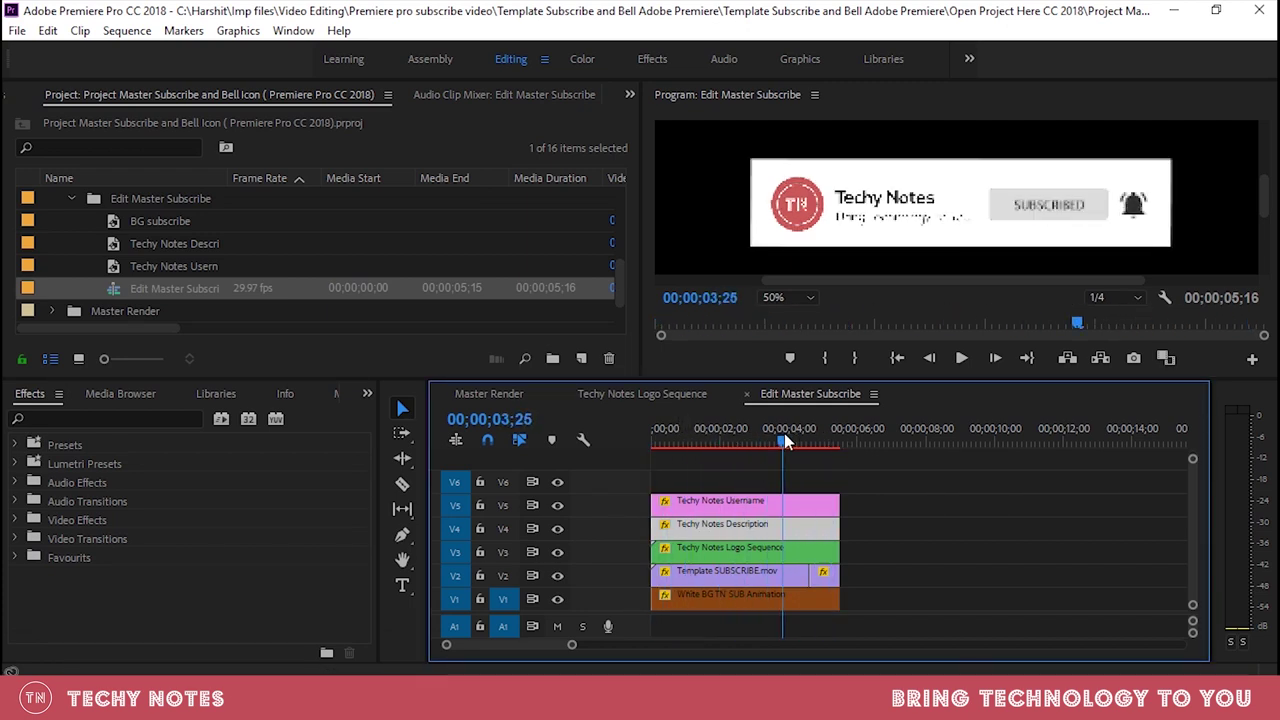
pyautogui.click(783, 298)
pyautogui.click(776, 322)
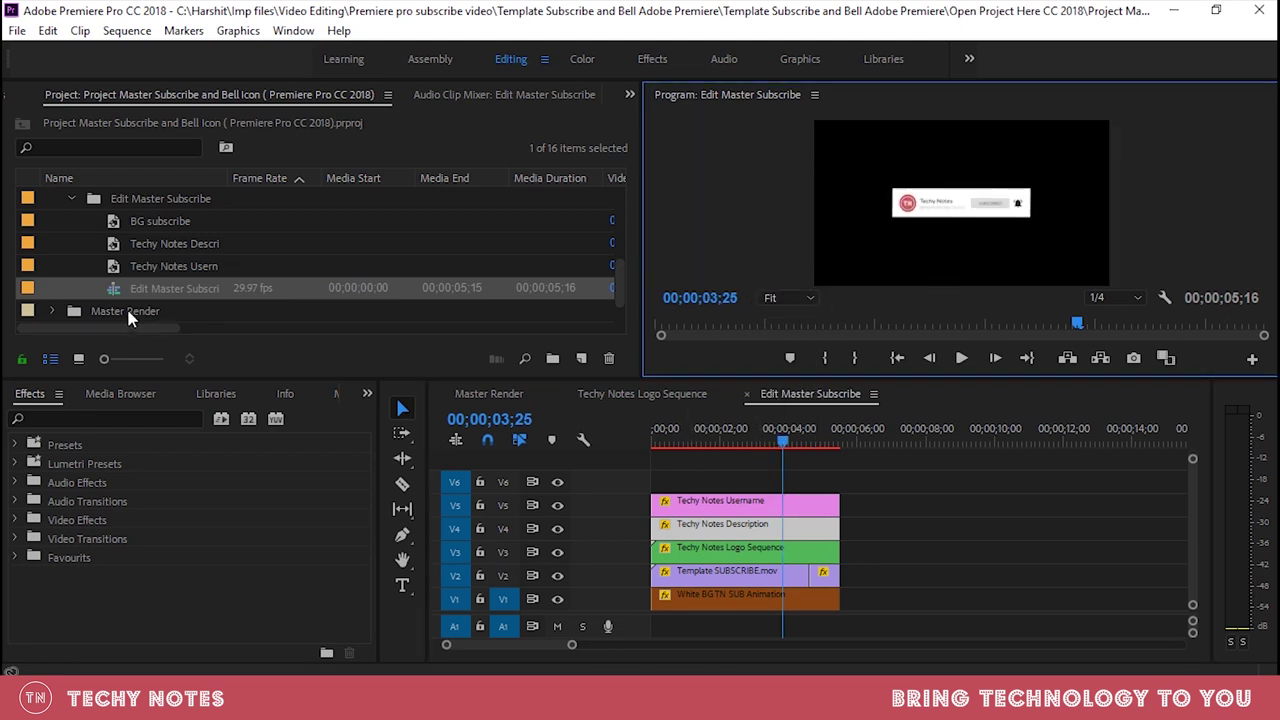
# Expand the Master Render bin and preview the Master Render sequence from near the start.
pyautogui.scroll(-1, 128, 318)
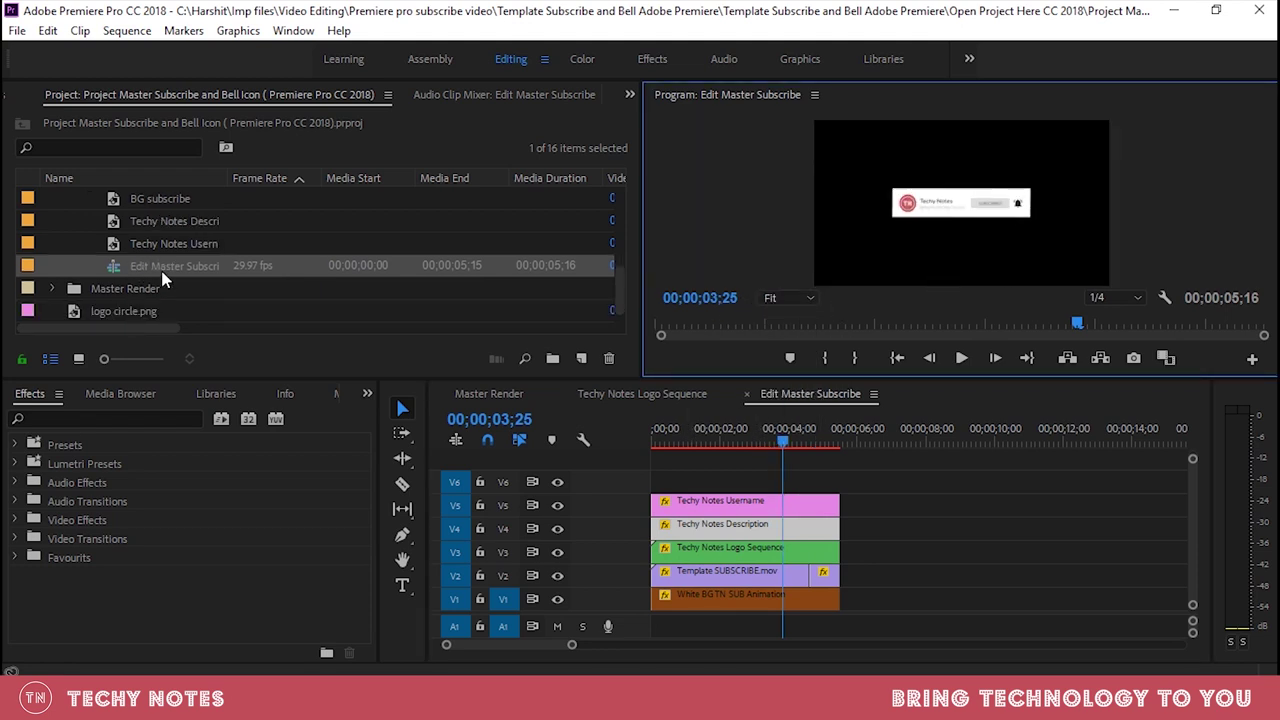
pyautogui.click(53, 288)
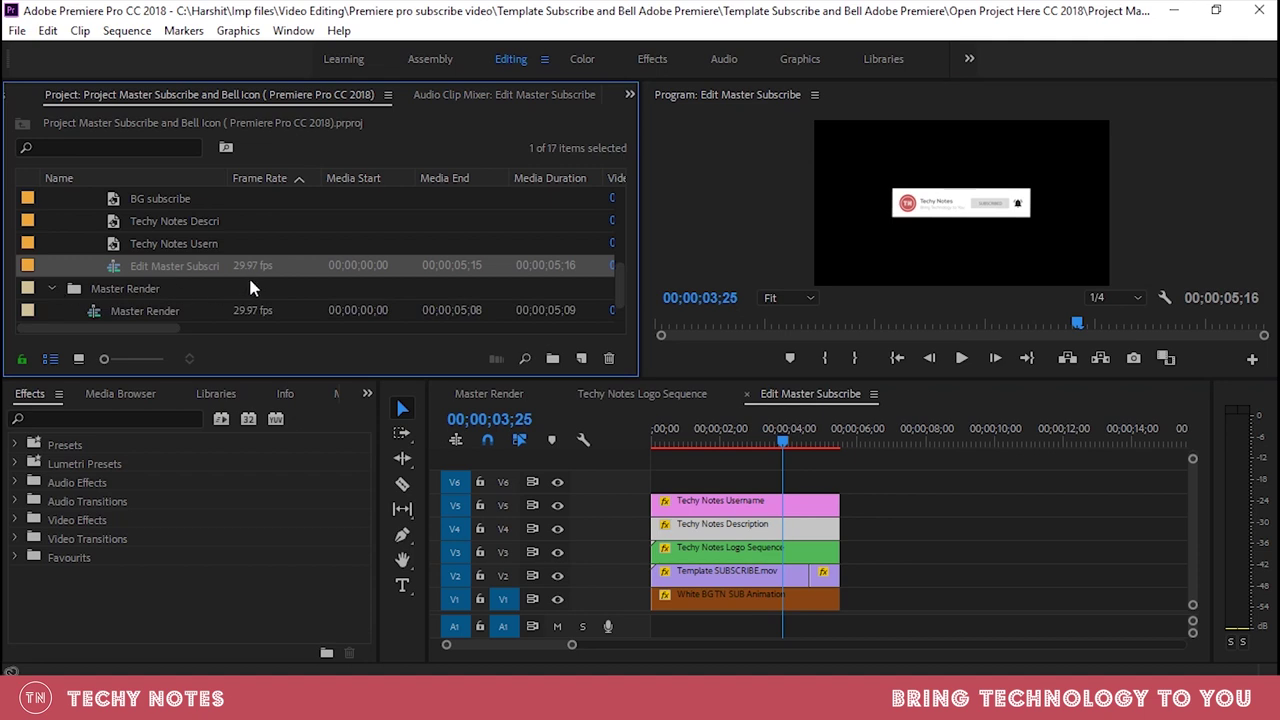
pyautogui.click(489, 395)
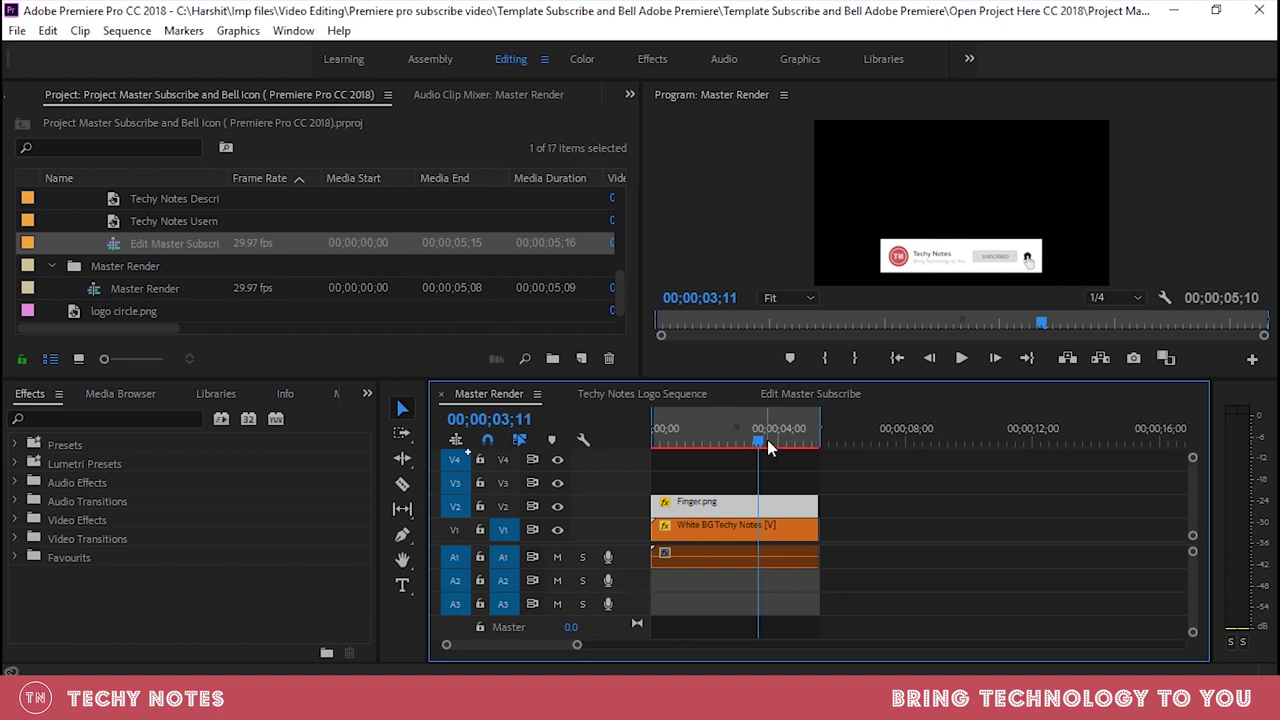
pyautogui.moveTo(760, 440)
pyautogui.mouseDown()
pyautogui.moveTo(676, 442)
pyautogui.moveTo(650, 450)
pyautogui.moveTo(720, 457)
pyautogui.moveTo(612, 466)
pyautogui.moveTo(646, 443)
pyautogui.moveTo(828, 443)
pyautogui.moveTo(668, 446)
pyautogui.moveTo(772, 443)
pyautogui.moveTo(742, 443)
pyautogui.mouseUp()
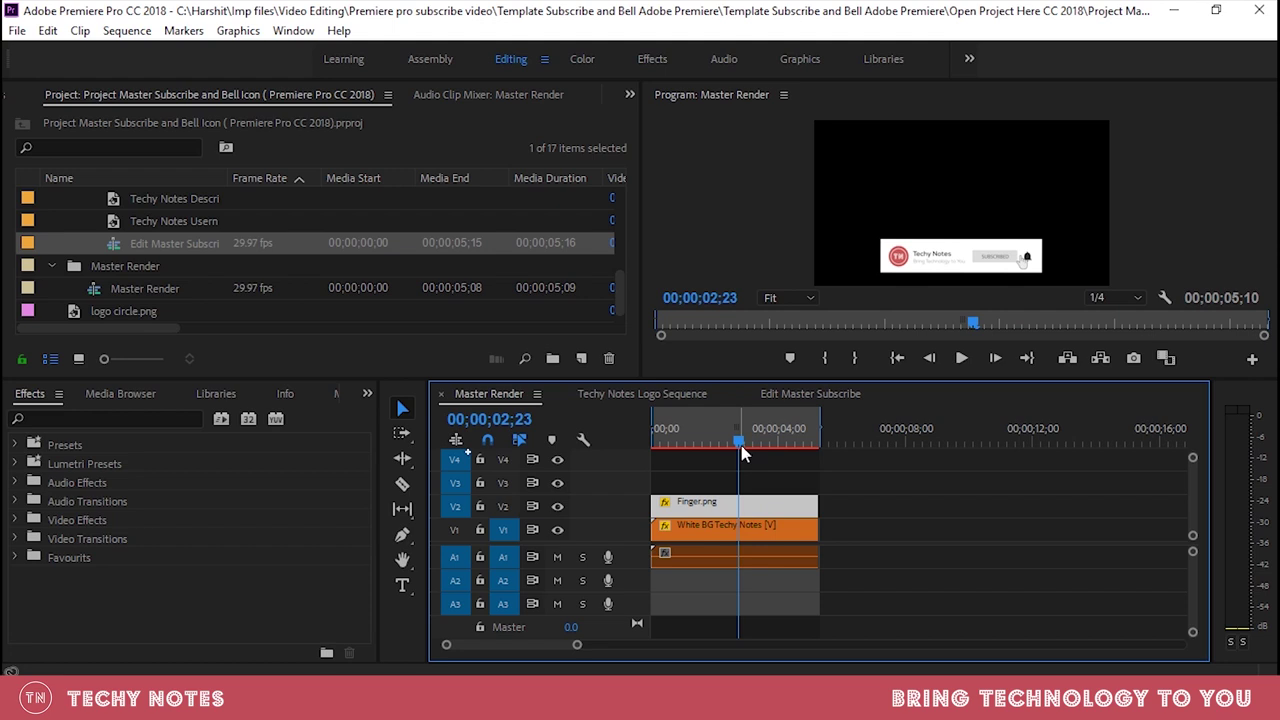
# Open Export Media settings, keeping QuickTime format and the Custom preset.
pyautogui.click(15, 31)
pyautogui.moveTo(127, 598)
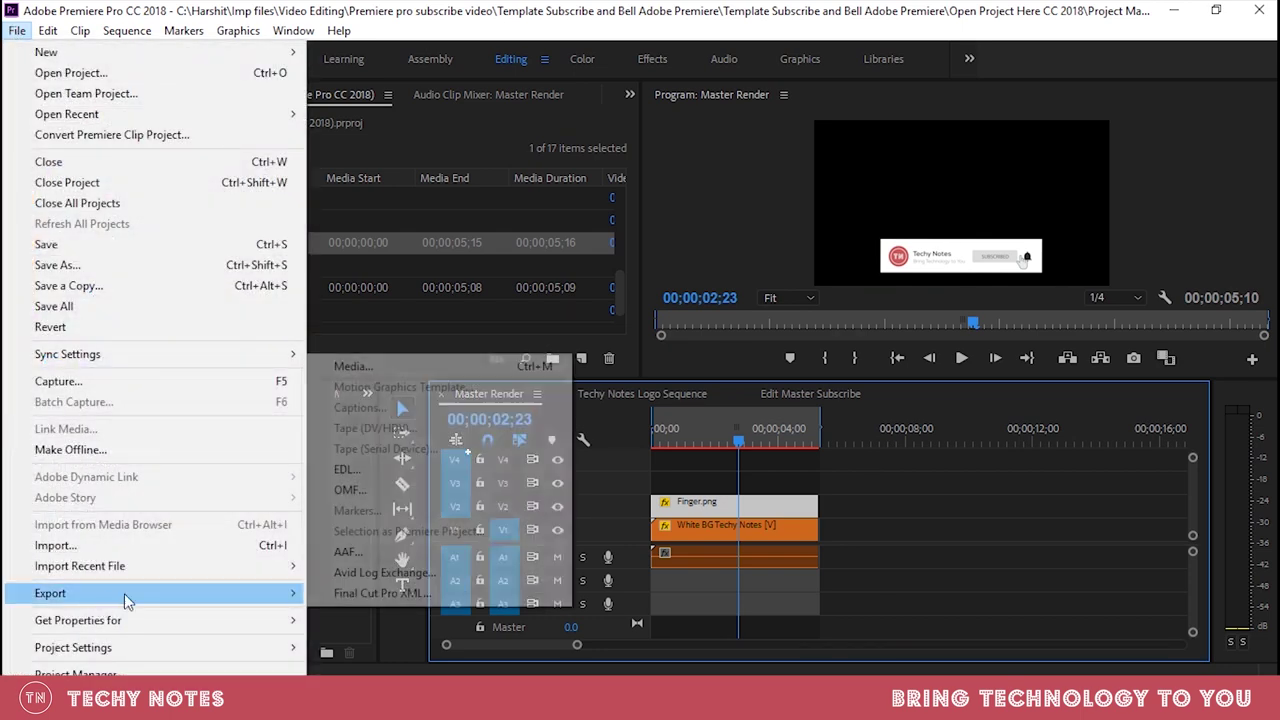
pyautogui.click(381, 368)
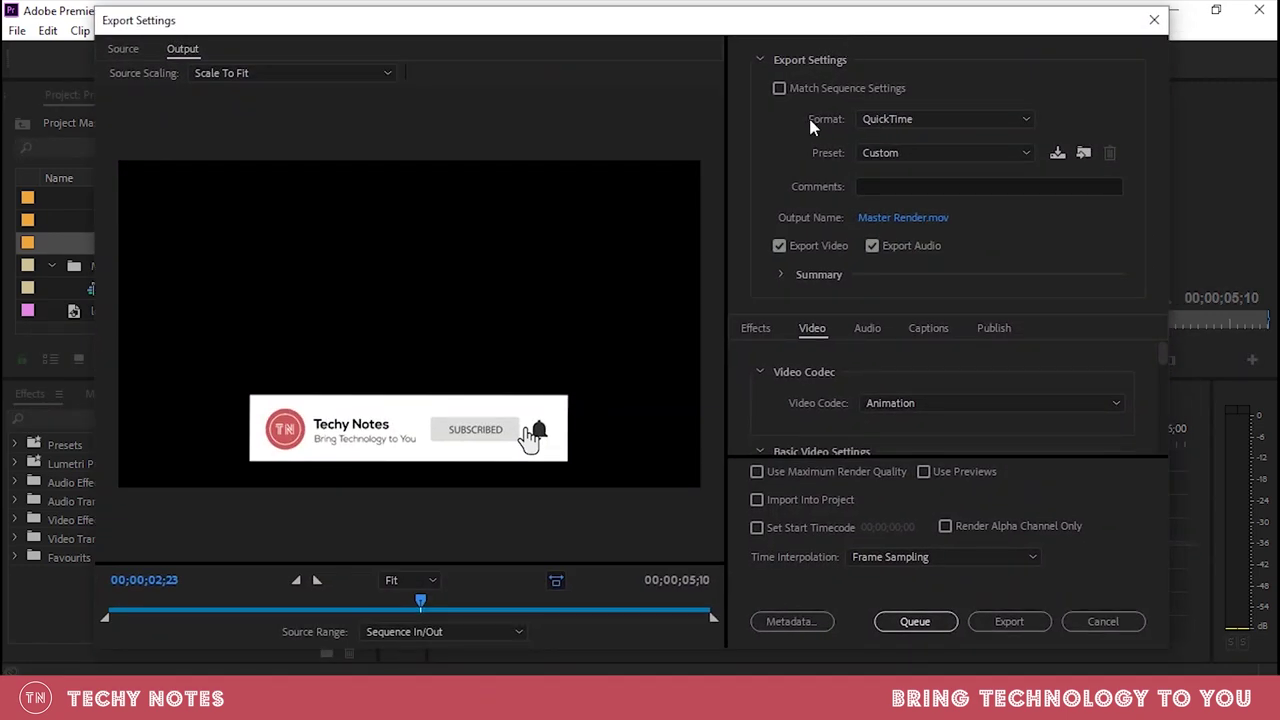
pyautogui.click(914, 120)
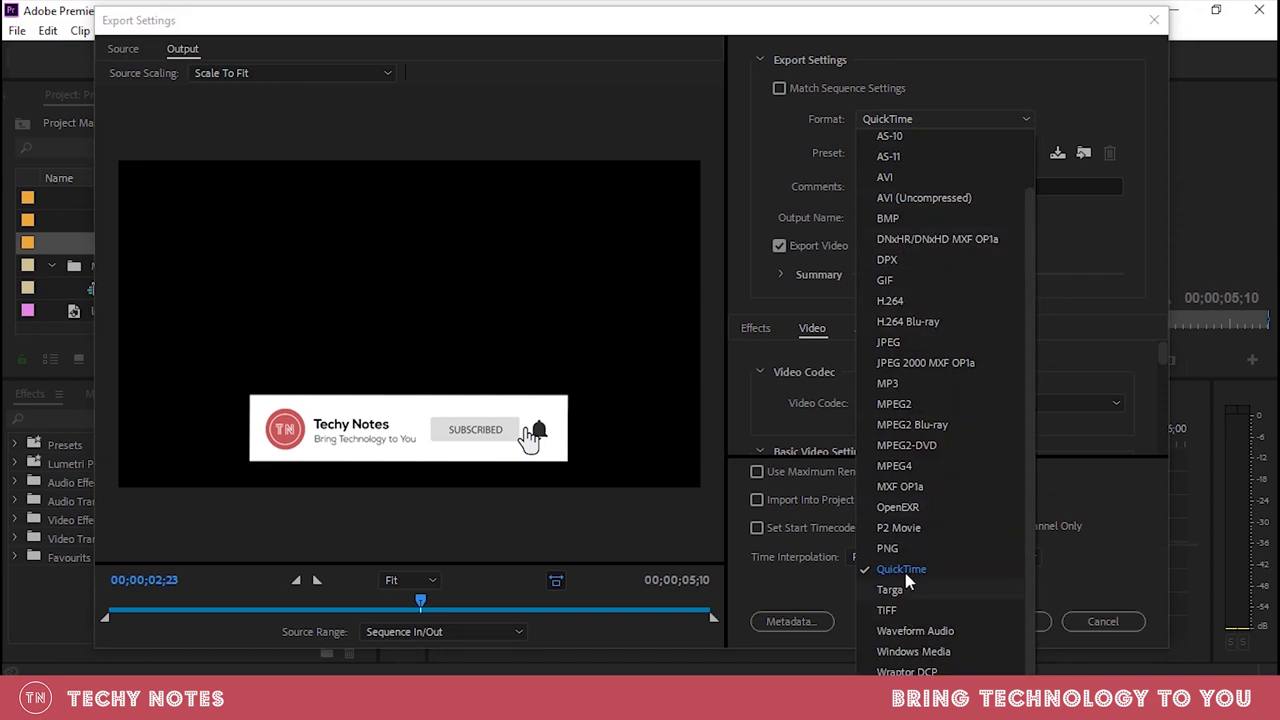
pyautogui.click(1110, 210)
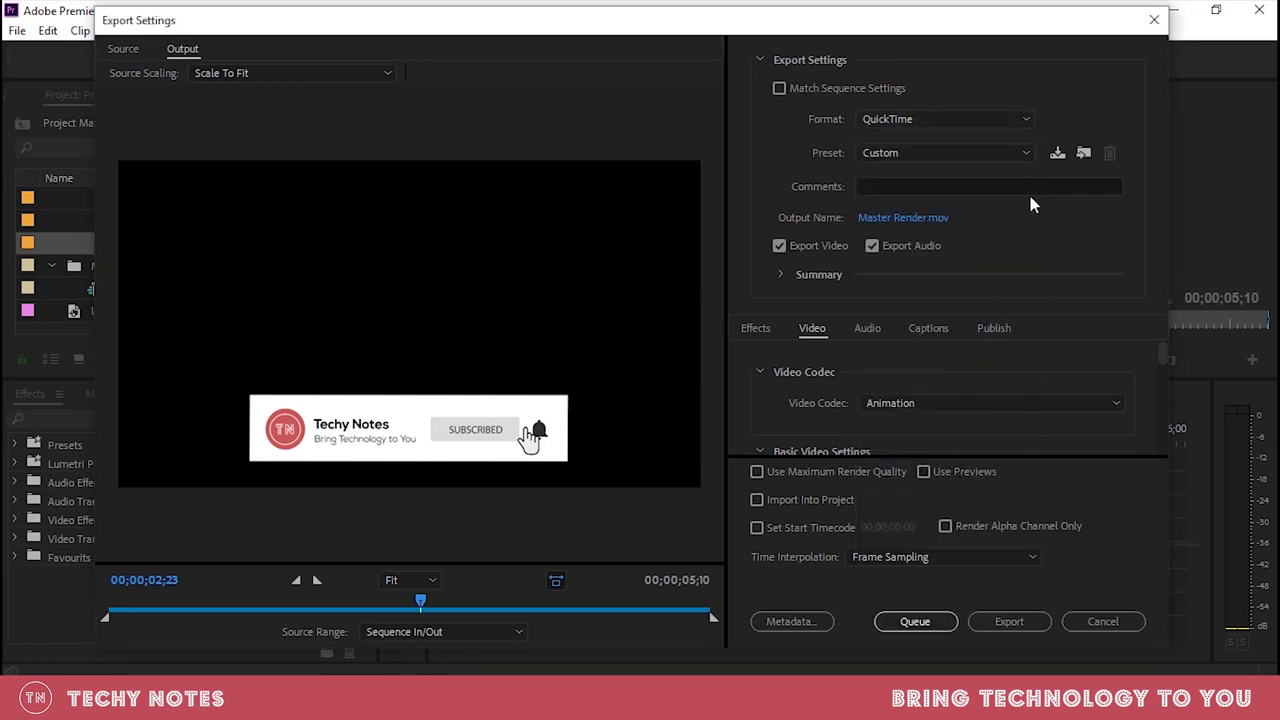
pyautogui.click(895, 153)
pyautogui.click(799, 182)
# Keep the Animation video codec, review the settings, and close without exporting.
pyautogui.click(924, 399)
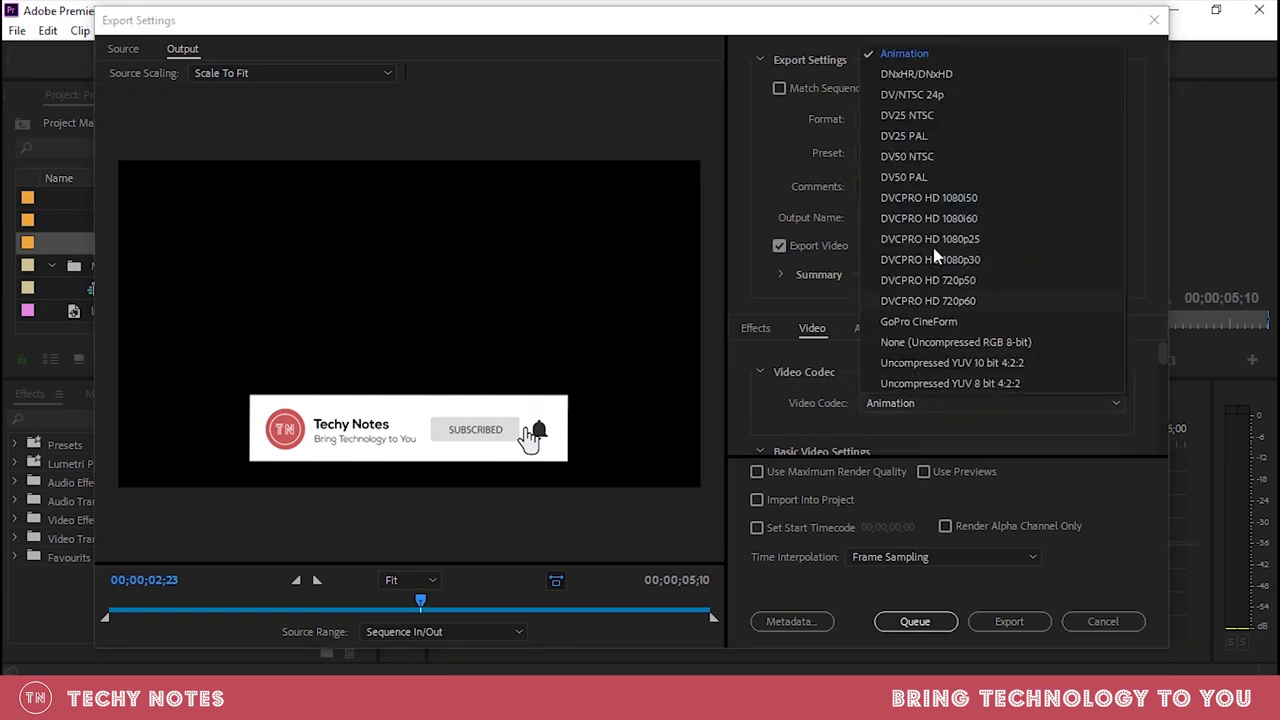
pyautogui.click(911, 57)
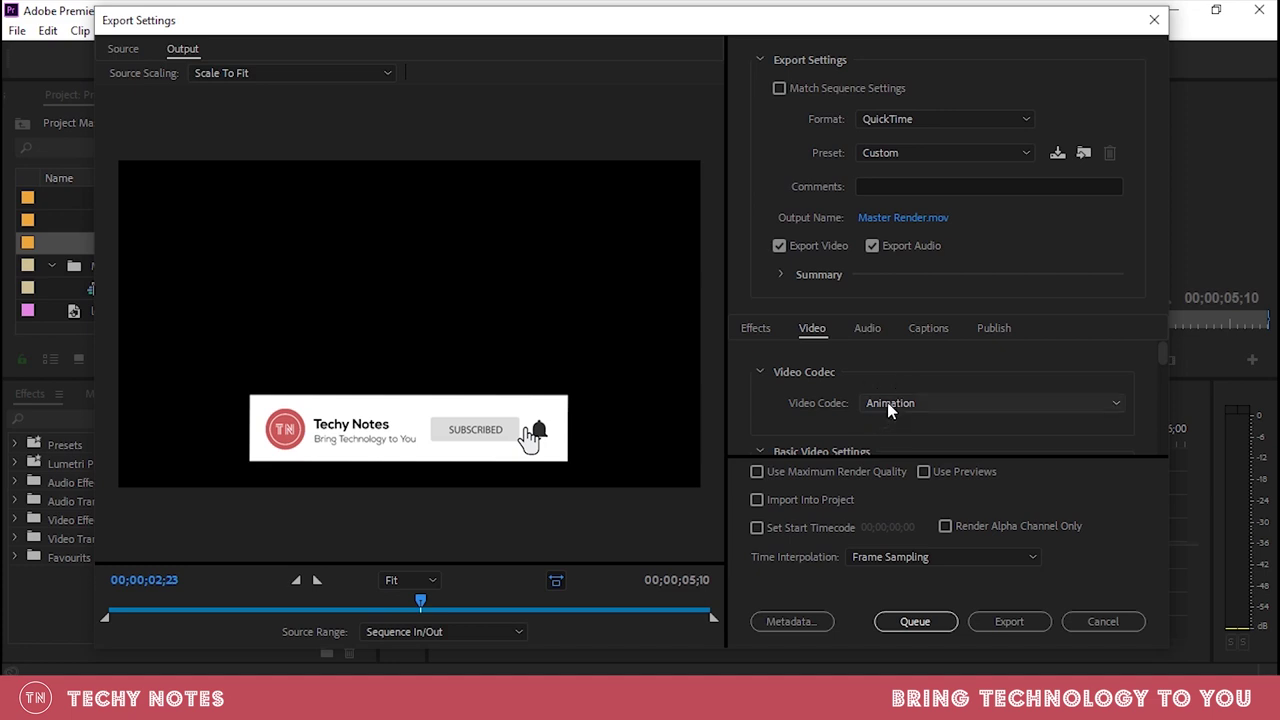
pyautogui.scroll(-1, 763, 421)
pyautogui.scroll(-8, 763, 421)
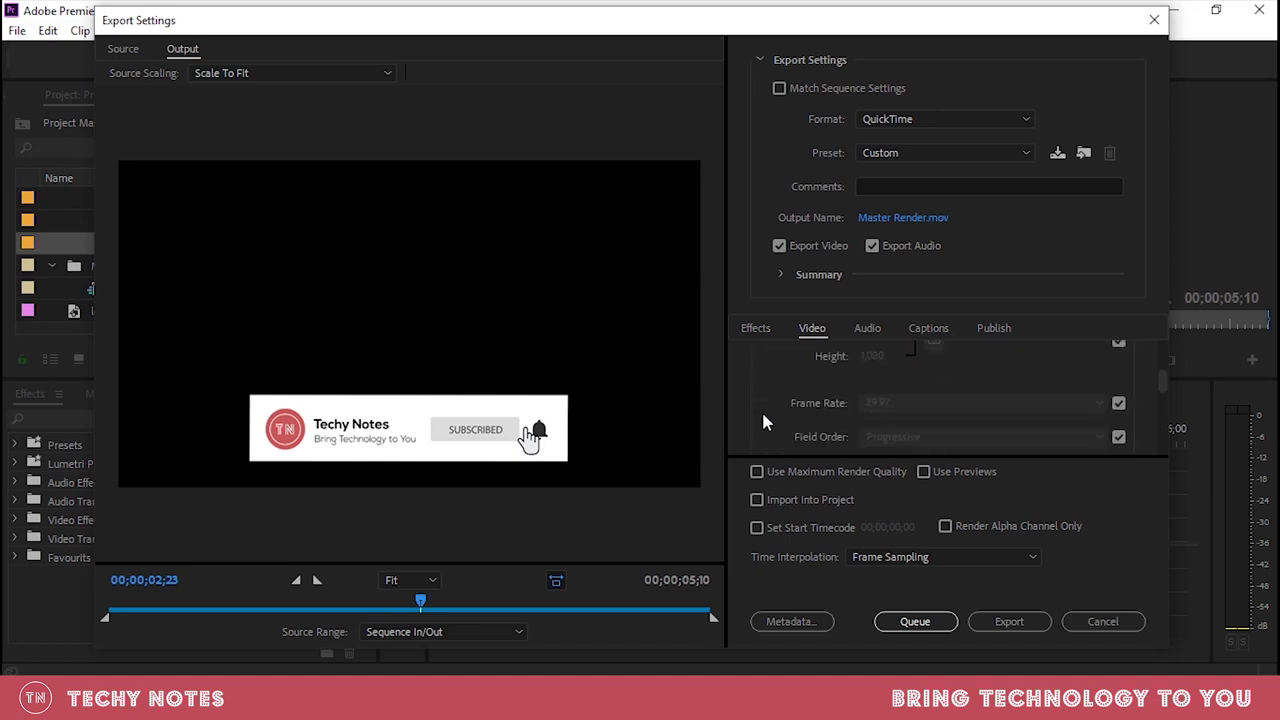
pyautogui.scroll(1, 761, 409)
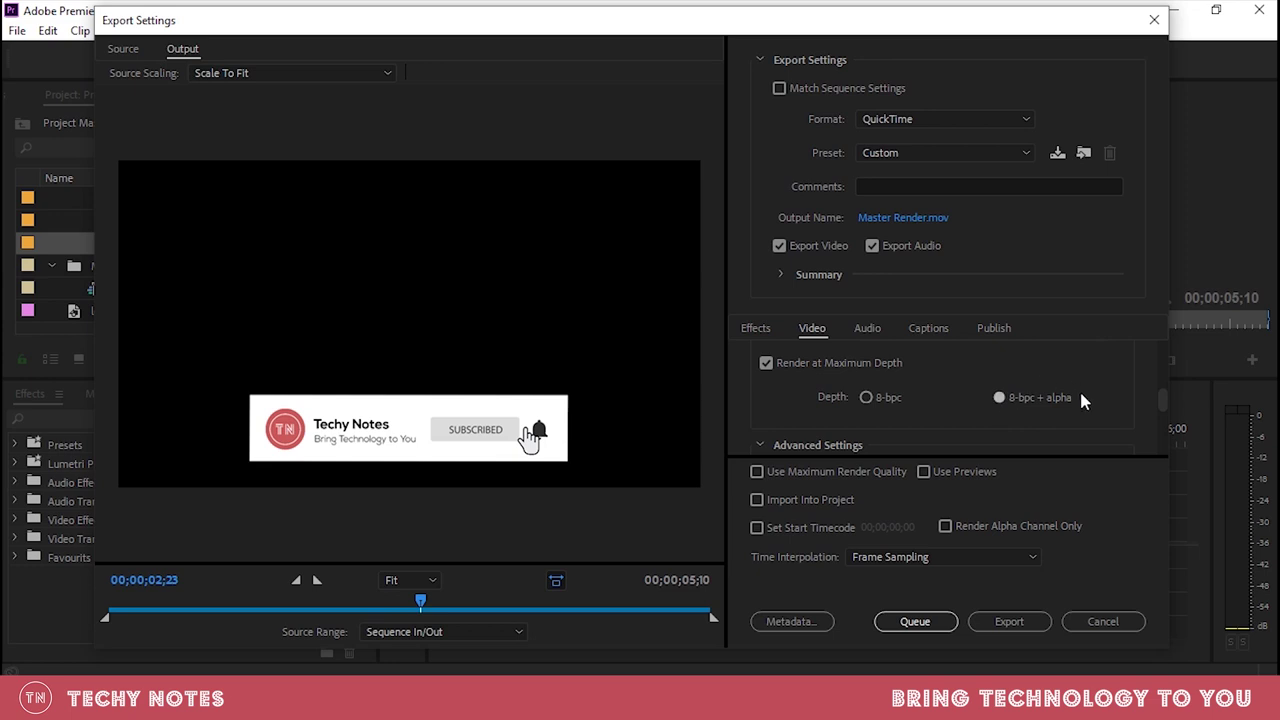
pyautogui.scroll(-3, 950, 410)
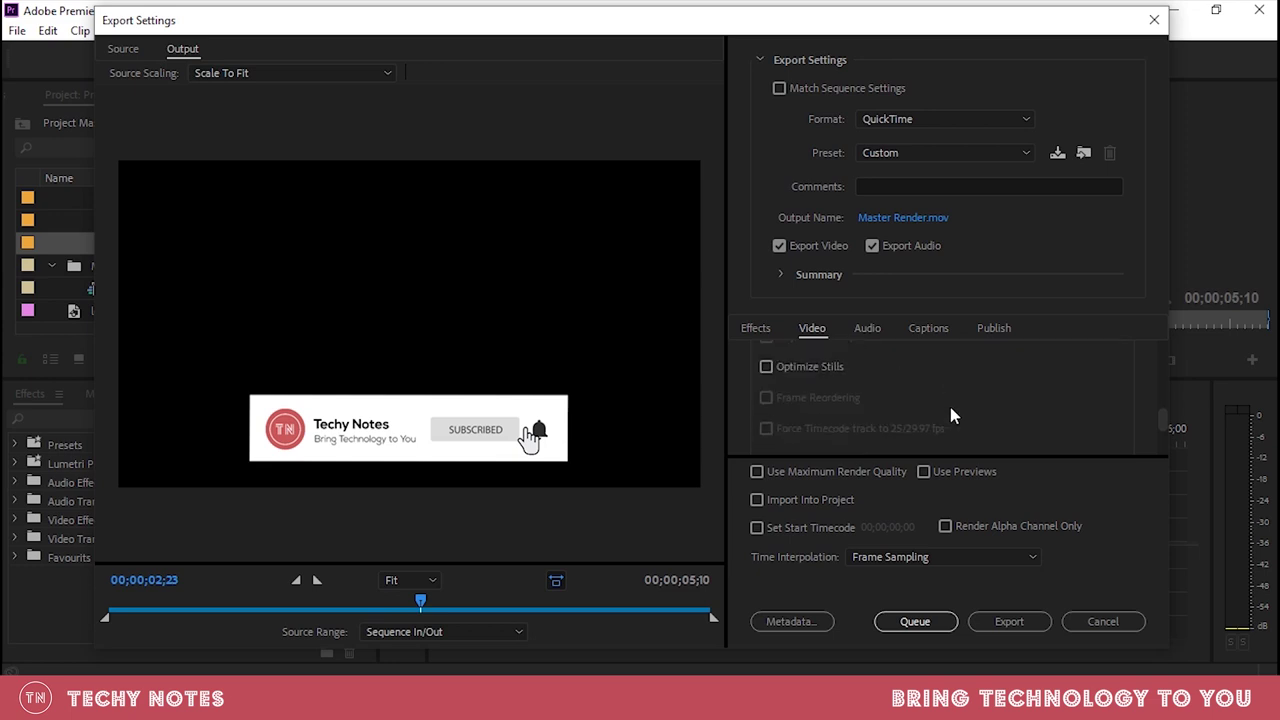
pyautogui.scroll(5, 950, 410)
pyautogui.scroll(5, 950, 410)
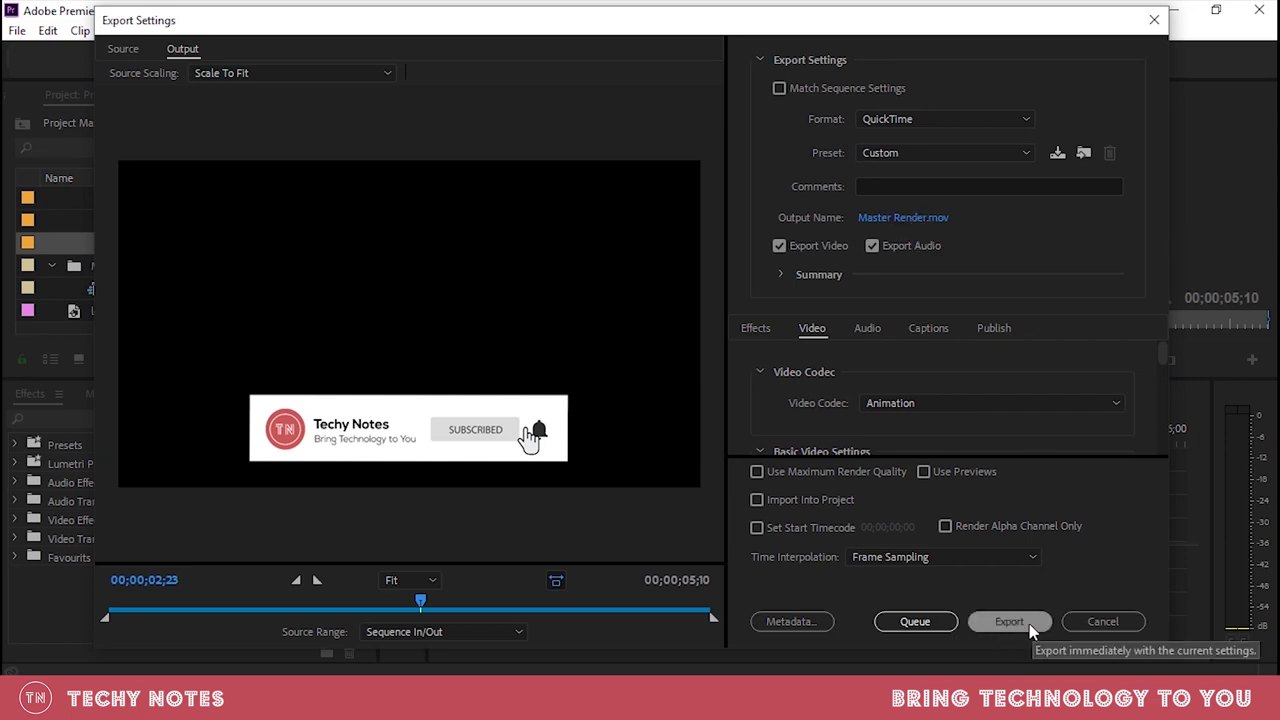
pyautogui.click(1104, 622)
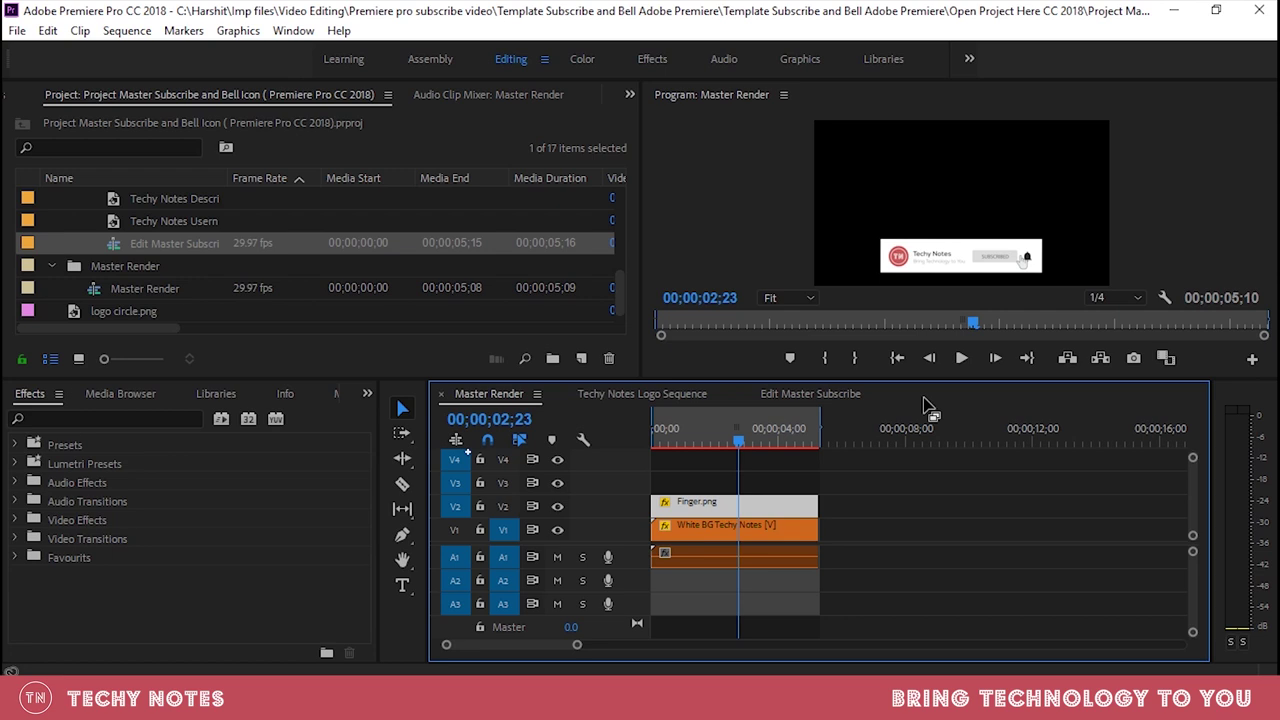
# Save the project with Ctrl+S.
pyautogui.hotkey('ctrl', 's')
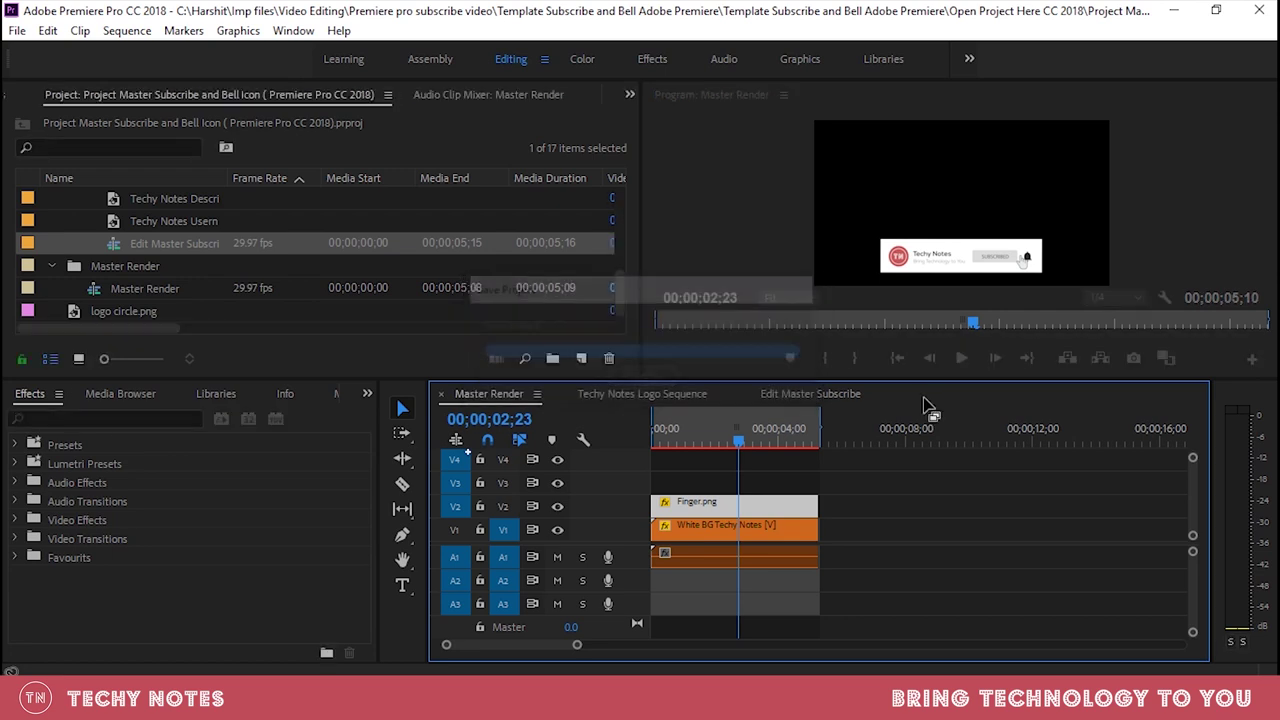